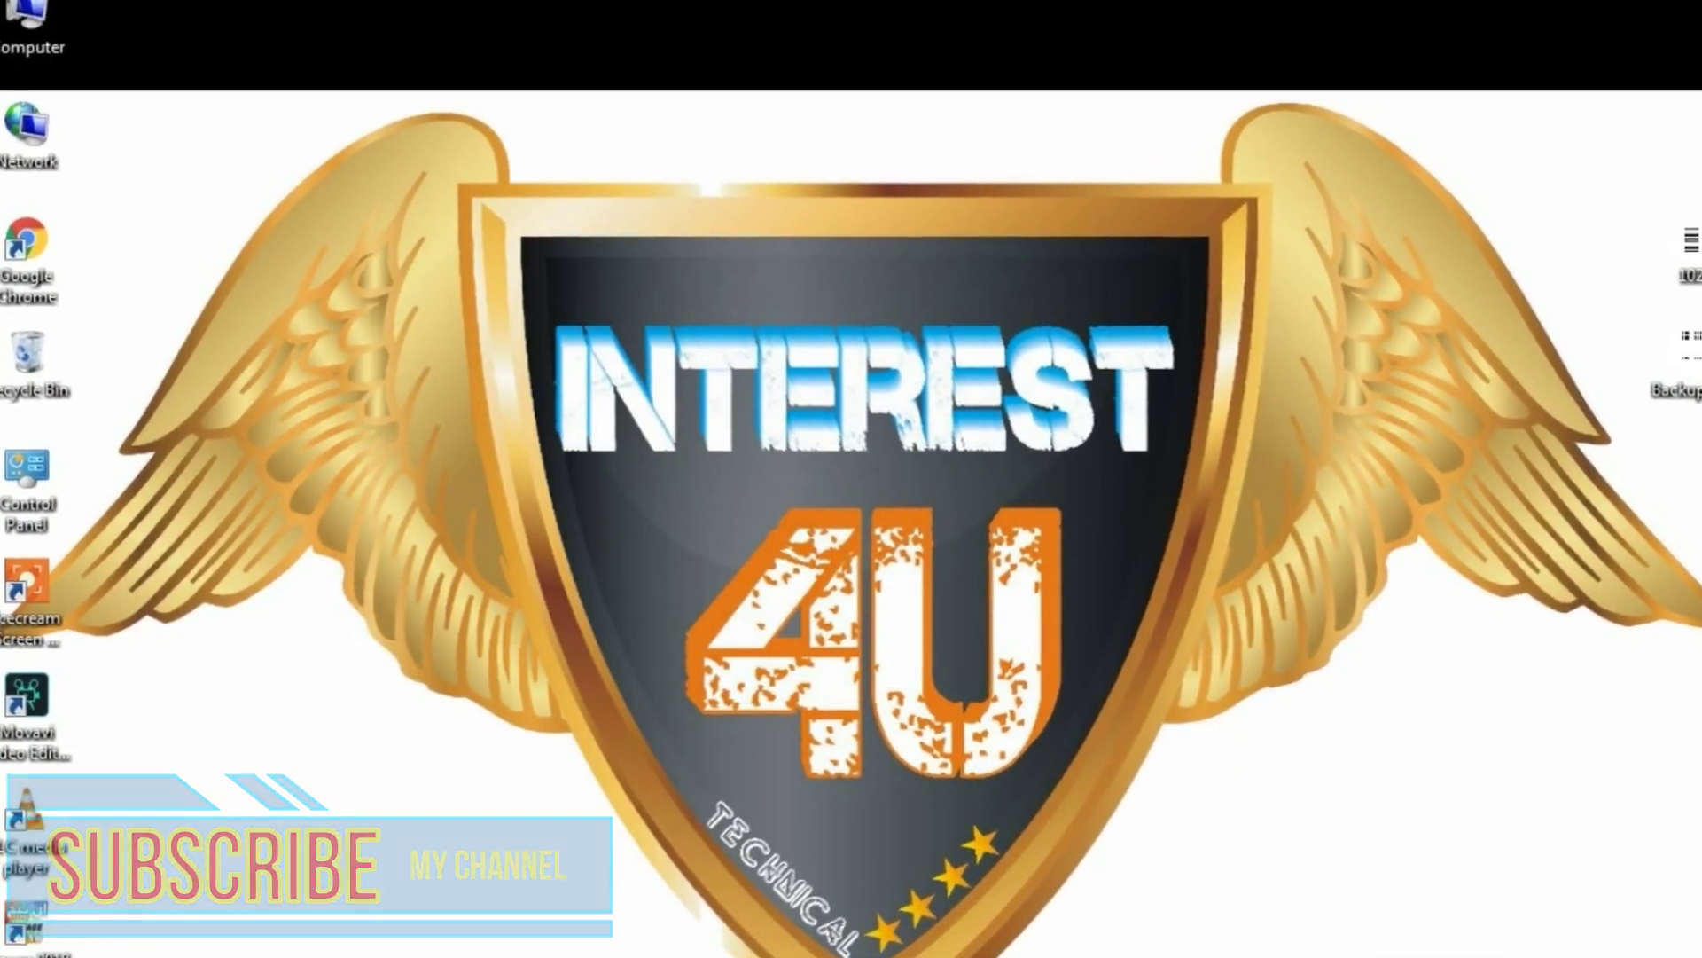
Launch Google Chrome from its desktop shortcut to get a new Google tab.
click(614, 949)
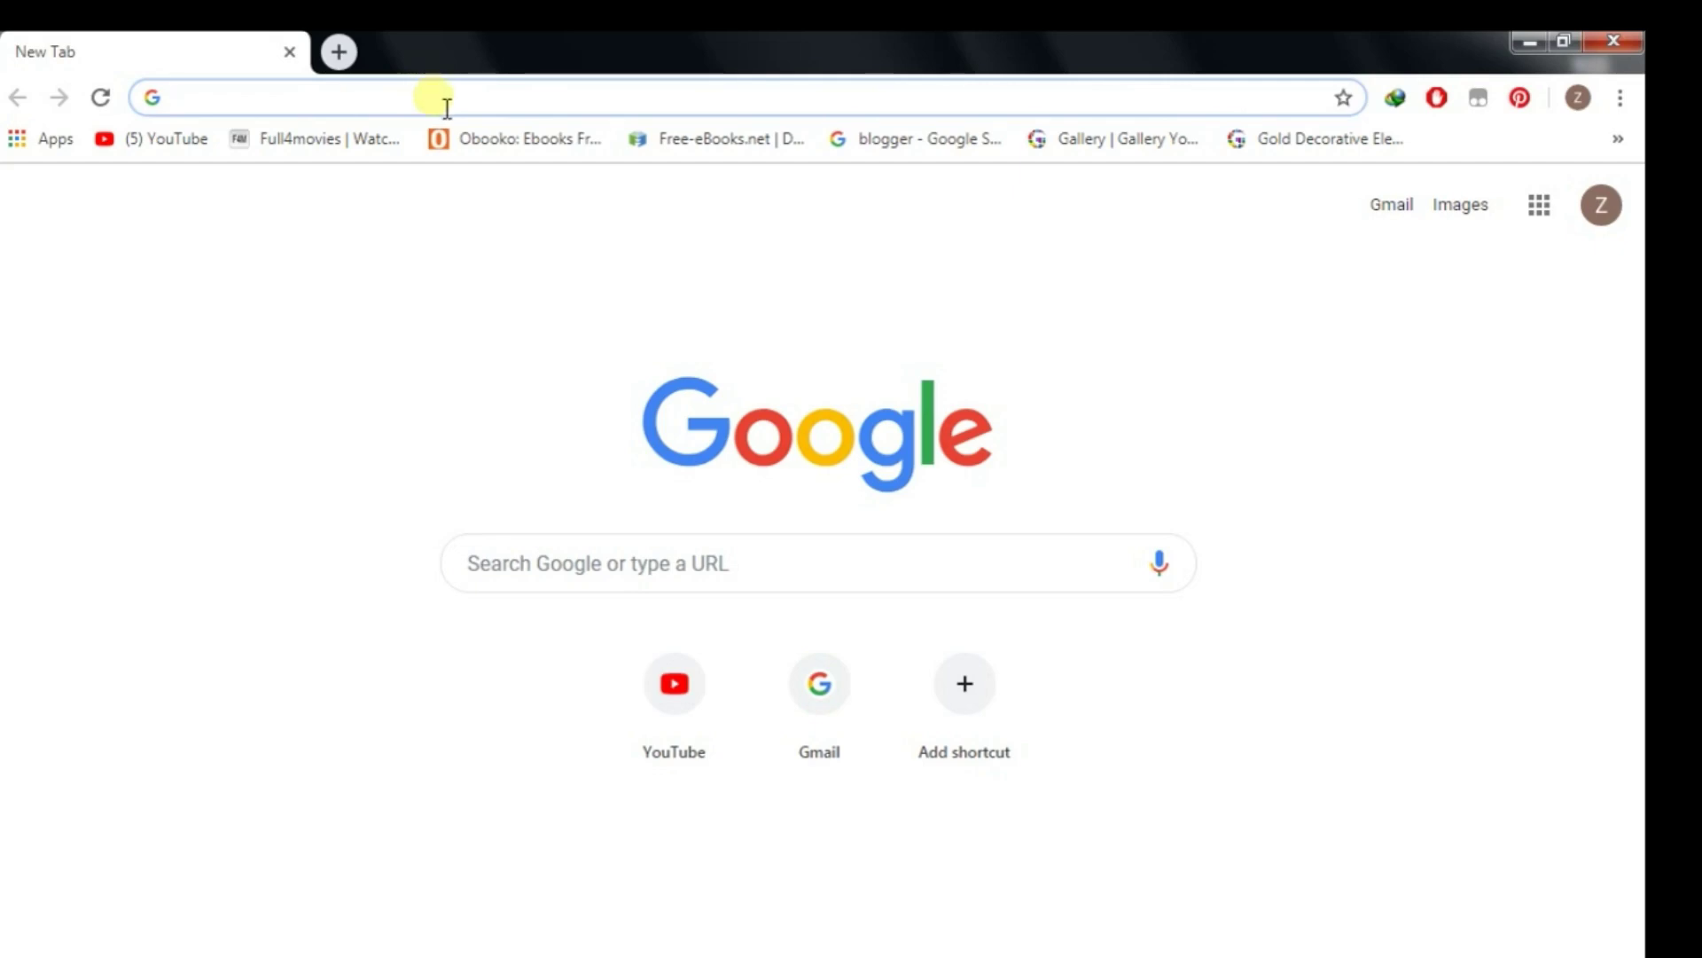
Load remove.bg, skim the demo examples, and start selecting a photo to upload.
text(remove.)
text(bg)
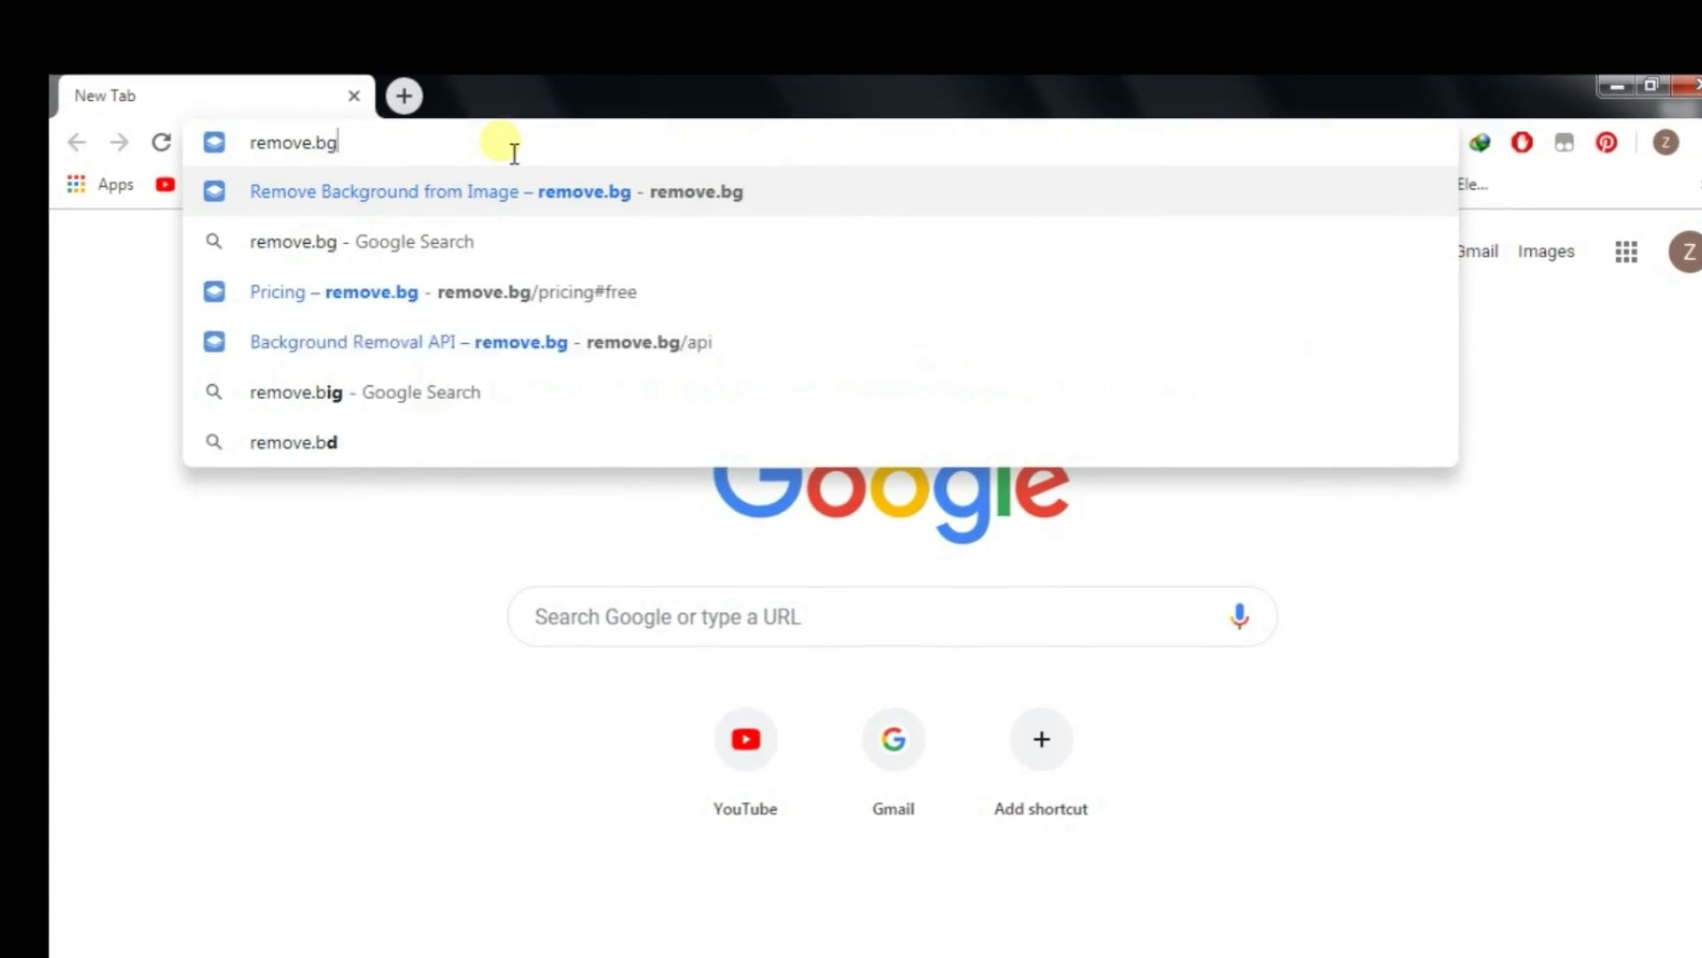
key(Return)
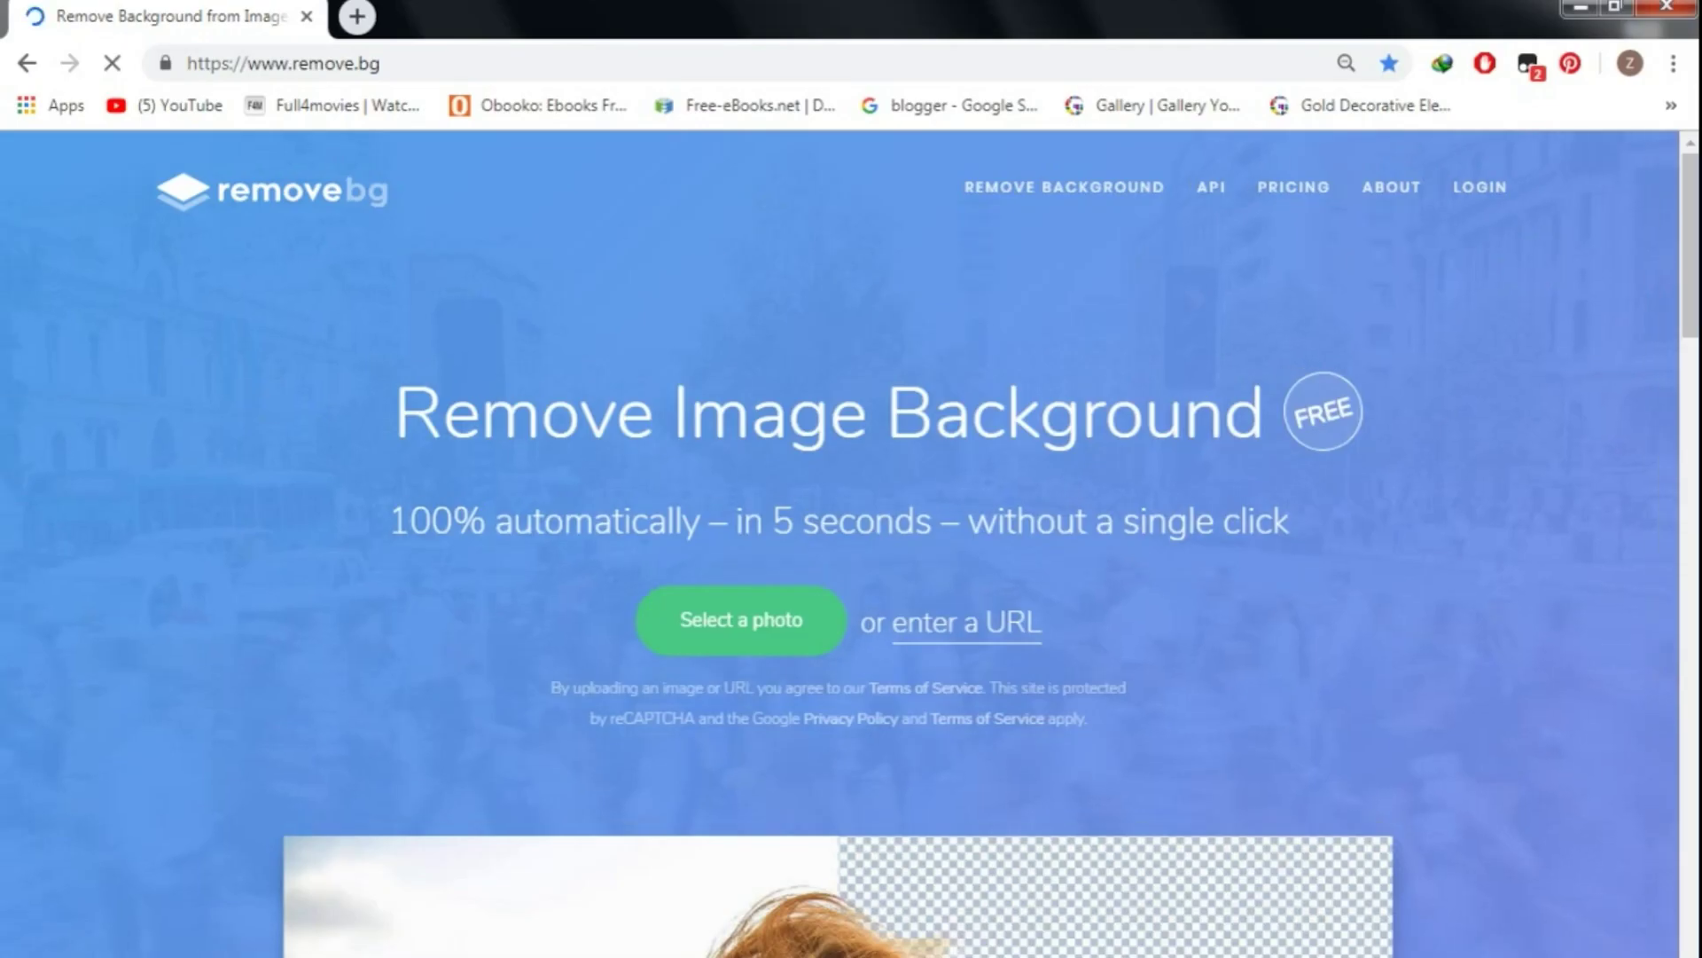
scroll(1616, 549, down, 4)
scroll(1508, 505, down, 5)
scroll(1143, 665, down, 7)
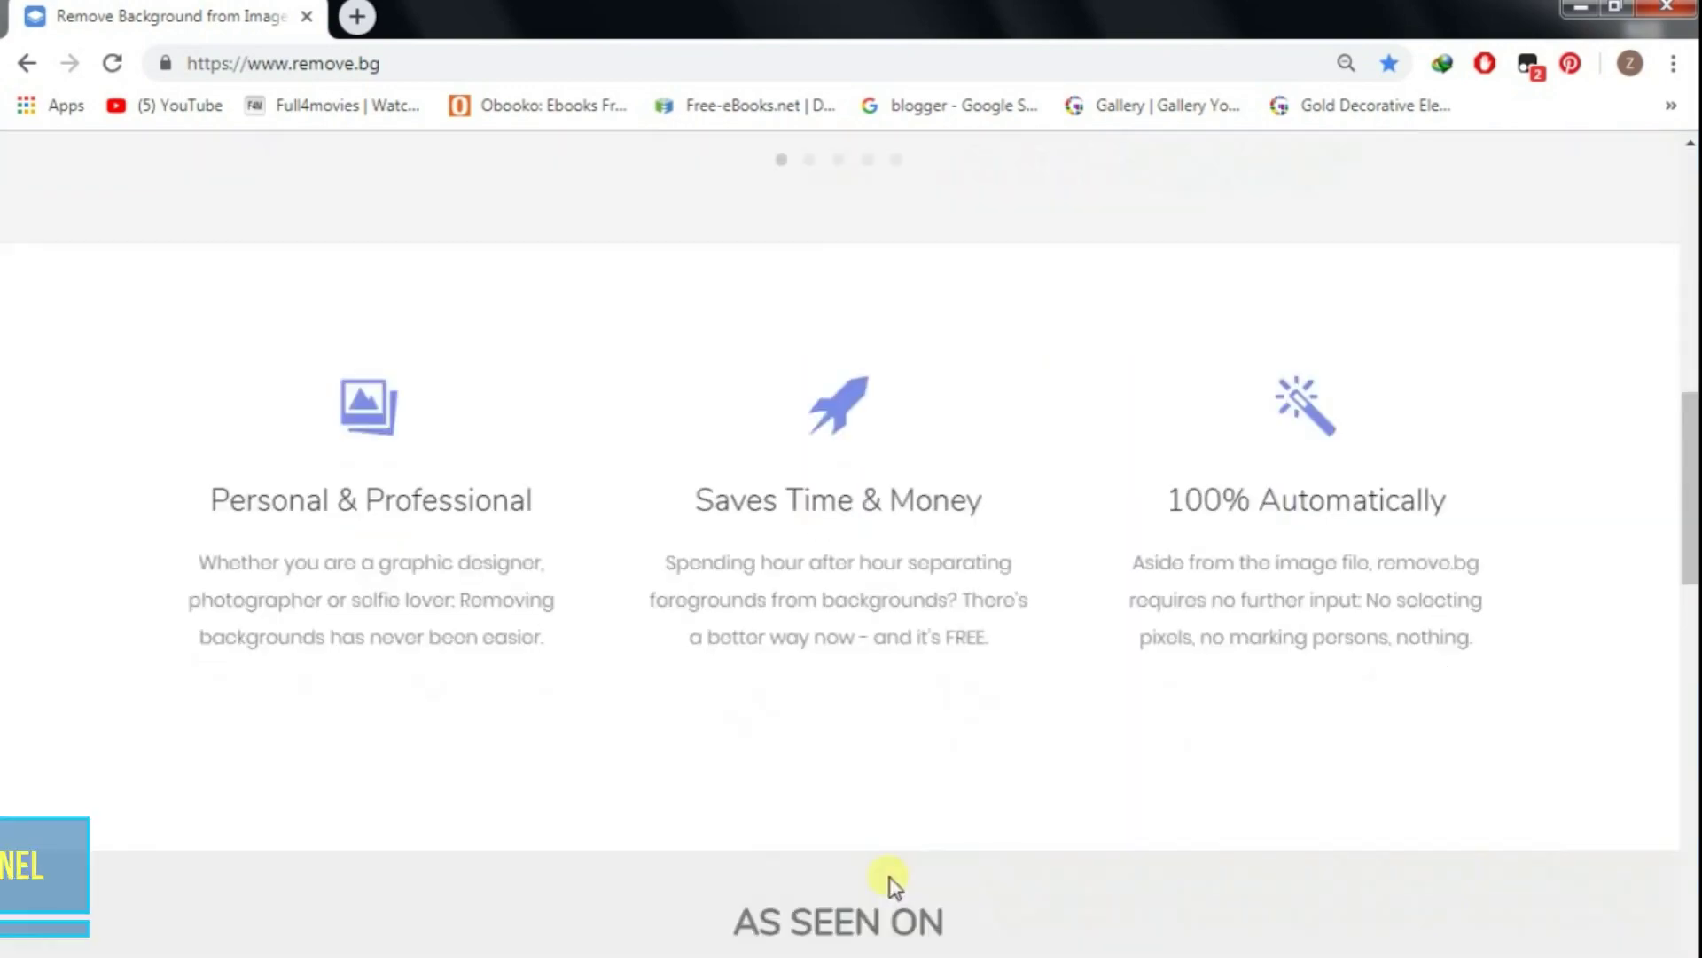
scroll(885, 877, down, 9)
scroll(1030, 902, down, 1)
scroll(1322, 714, down, 6)
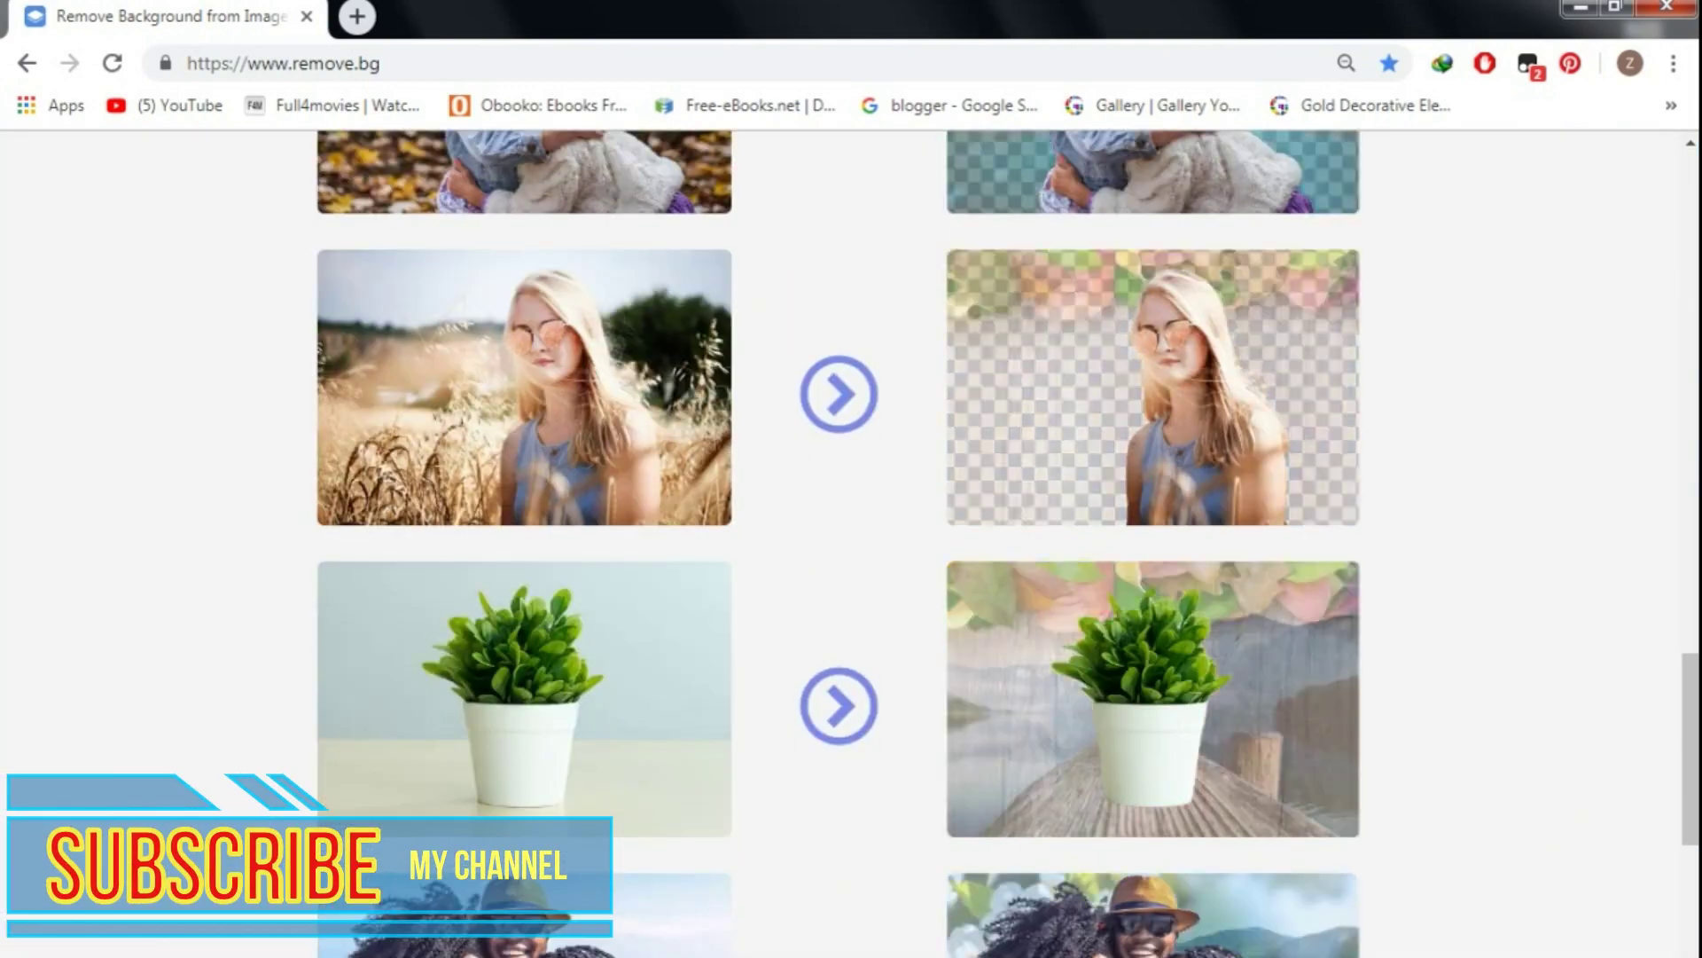
scroll(1448, 932, down, 12)
scroll(1452, 938, down, 6)
scroll(1398, 866, up, 10)
scroll(1398, 866, up, 8)
scroll(1399, 866, up, 15)
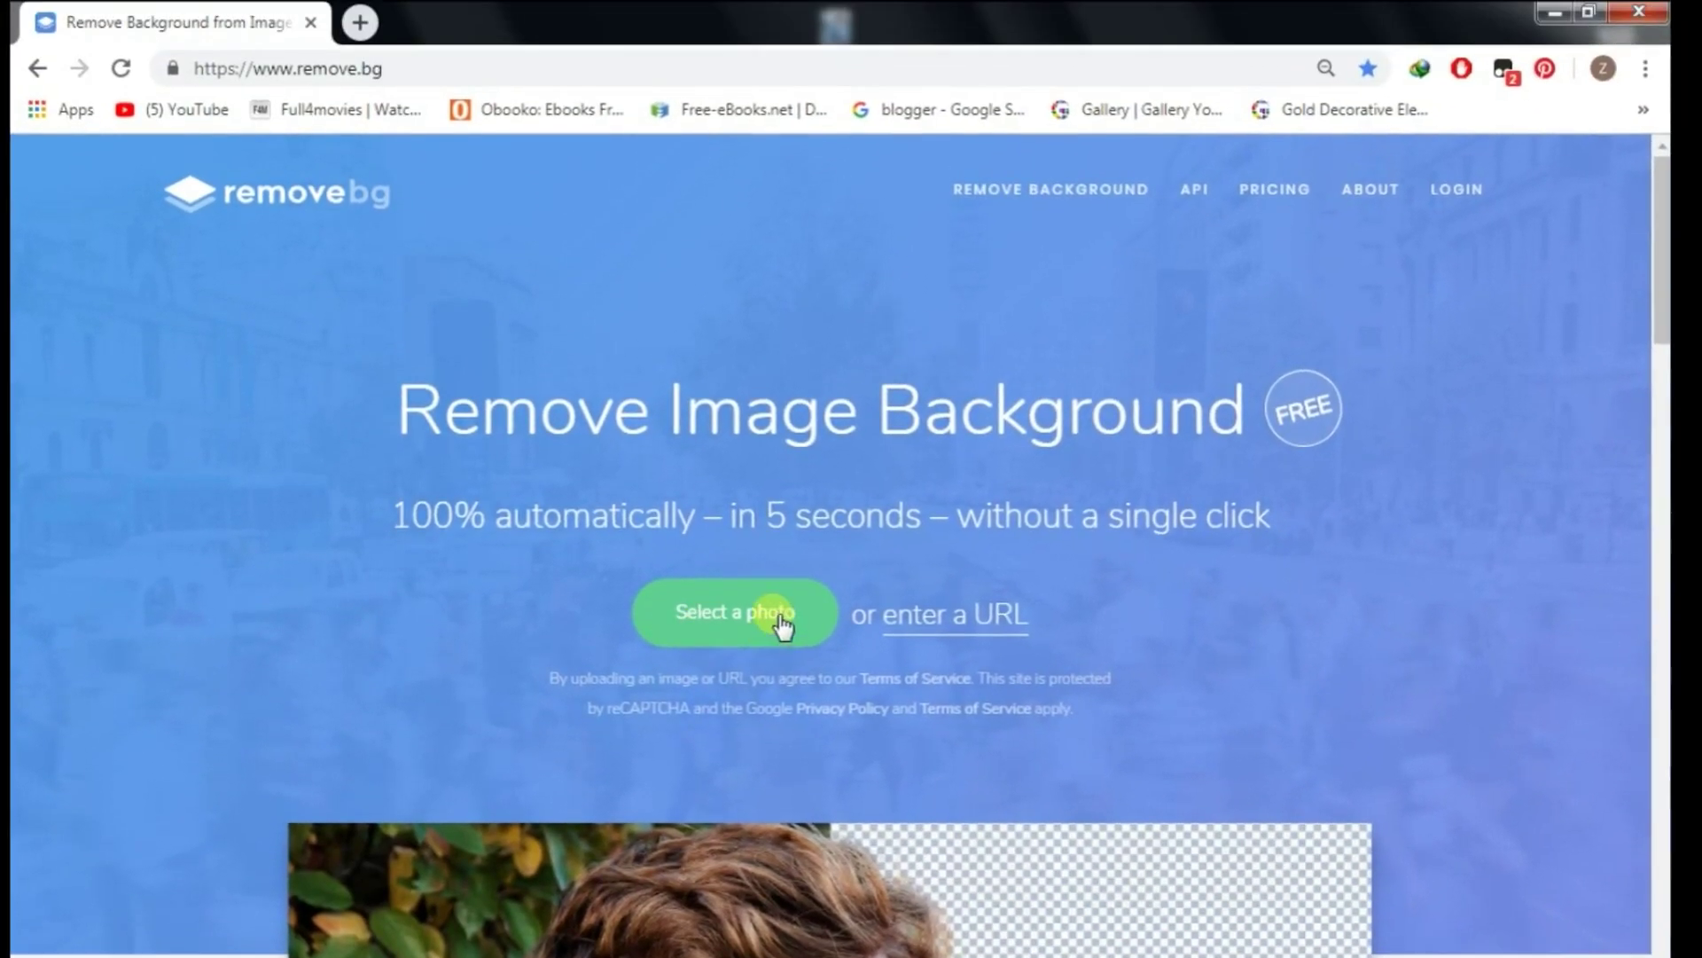
click(773, 613)
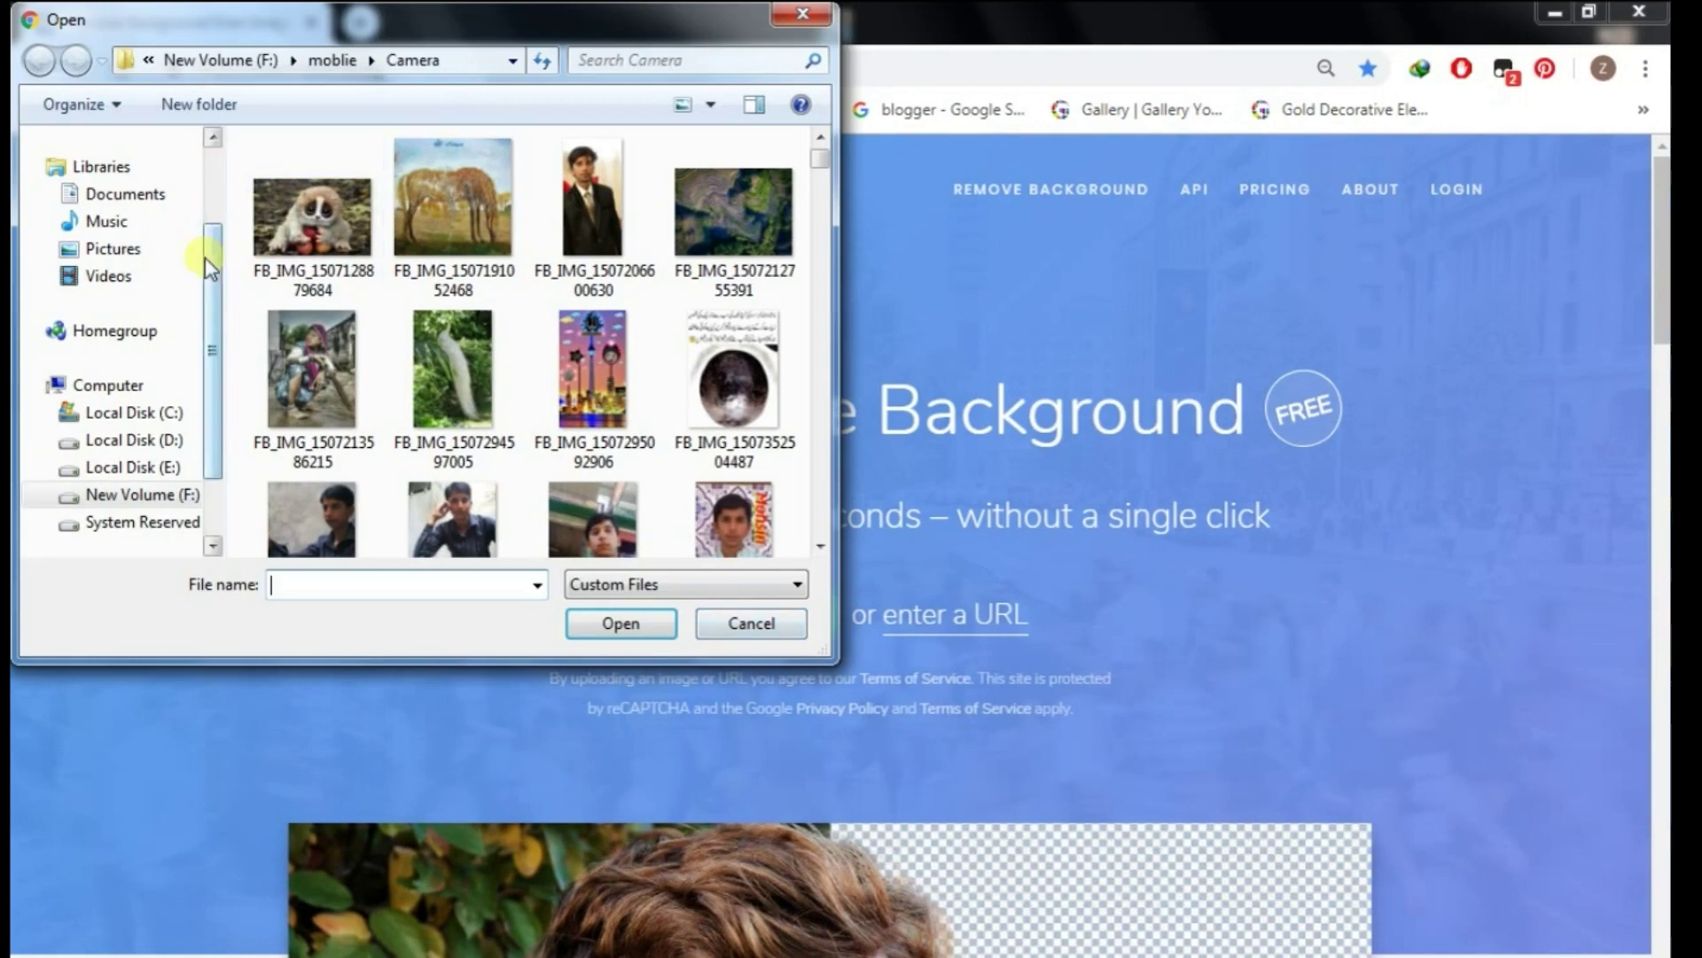
Upload the selfie JPEG from the Desktop folder and view its background-free result.
click(111, 177)
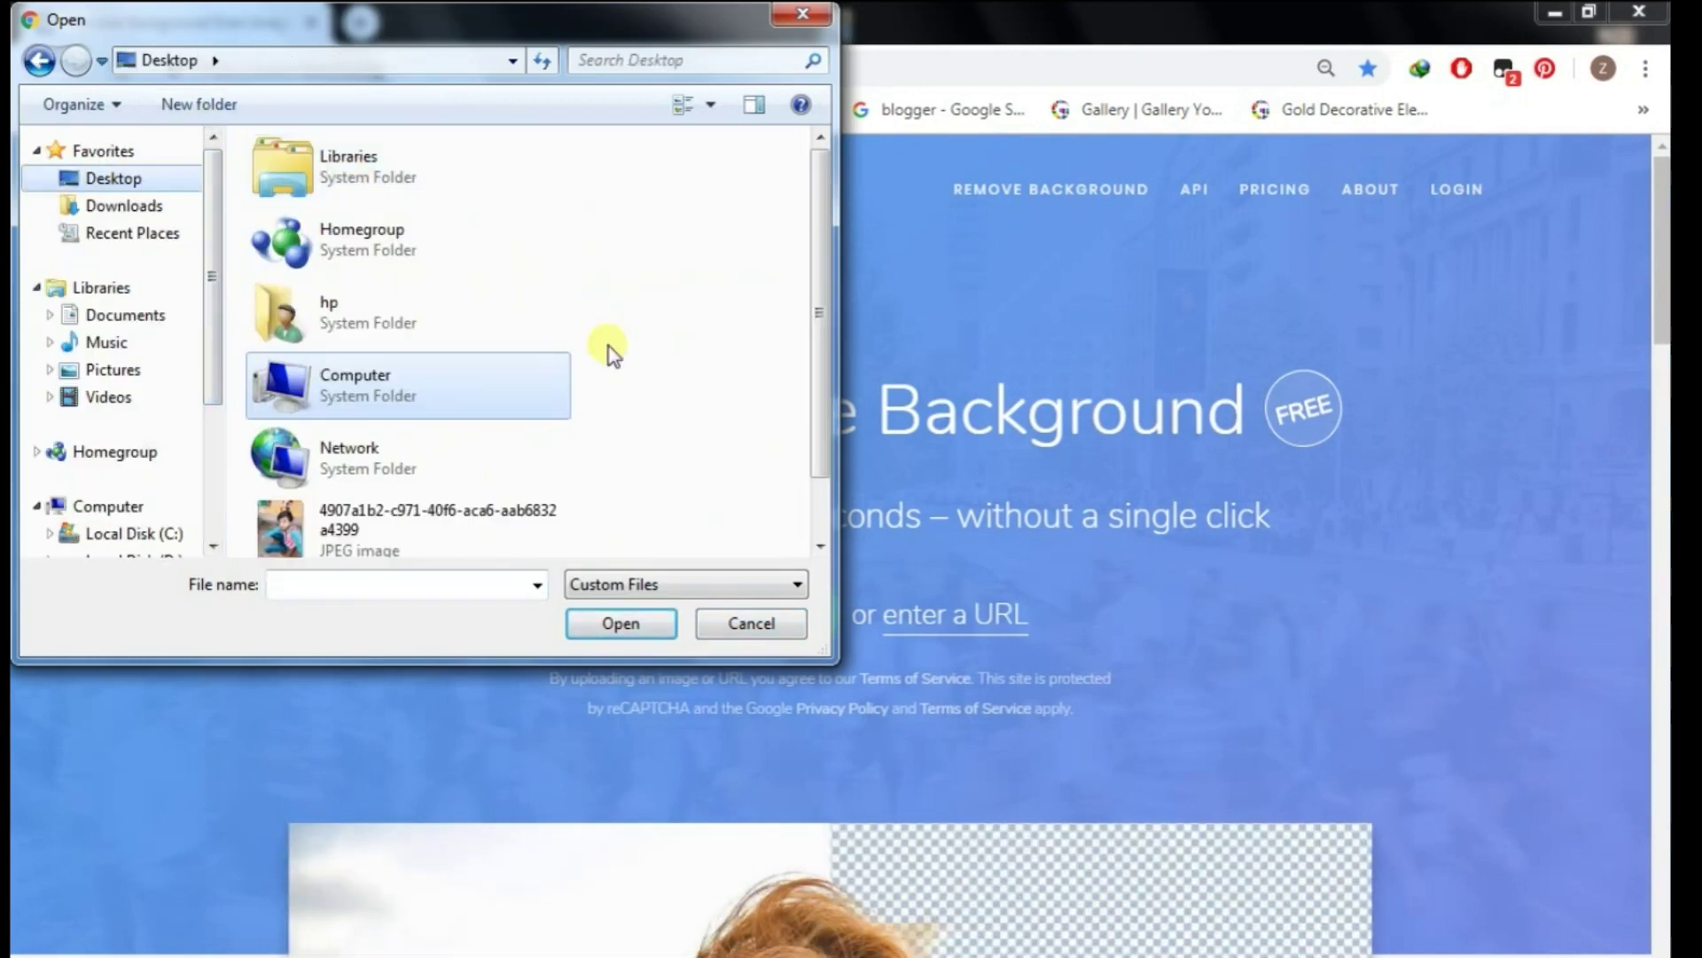
click(330, 547)
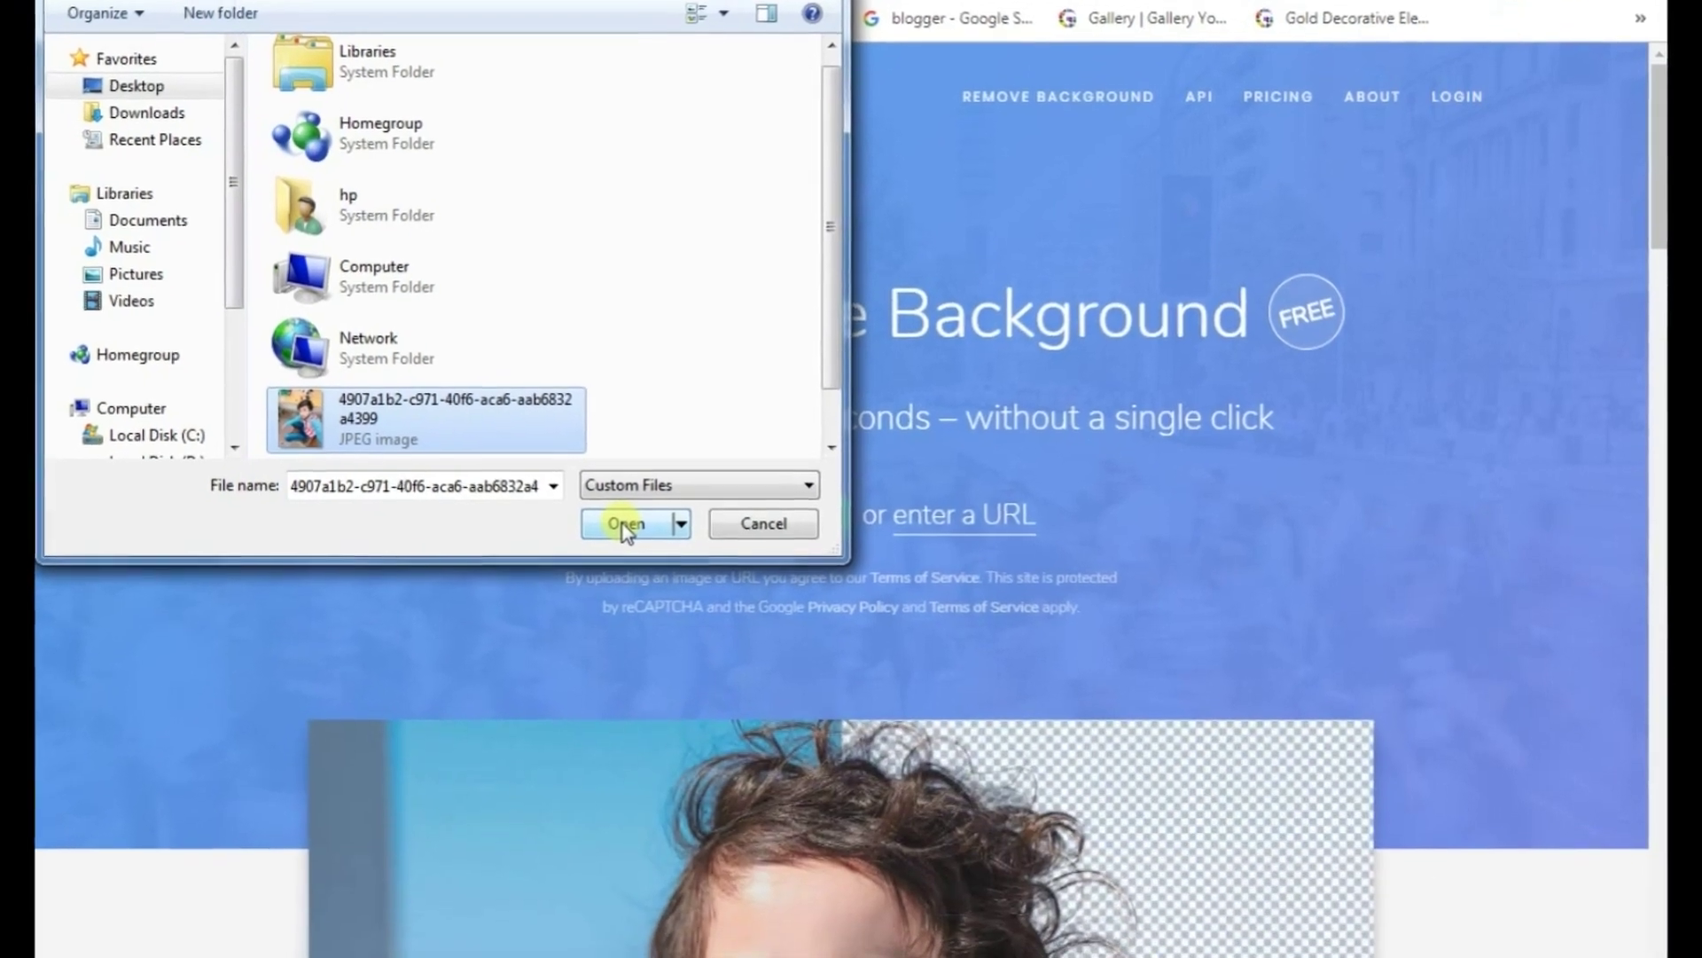
click(610, 625)
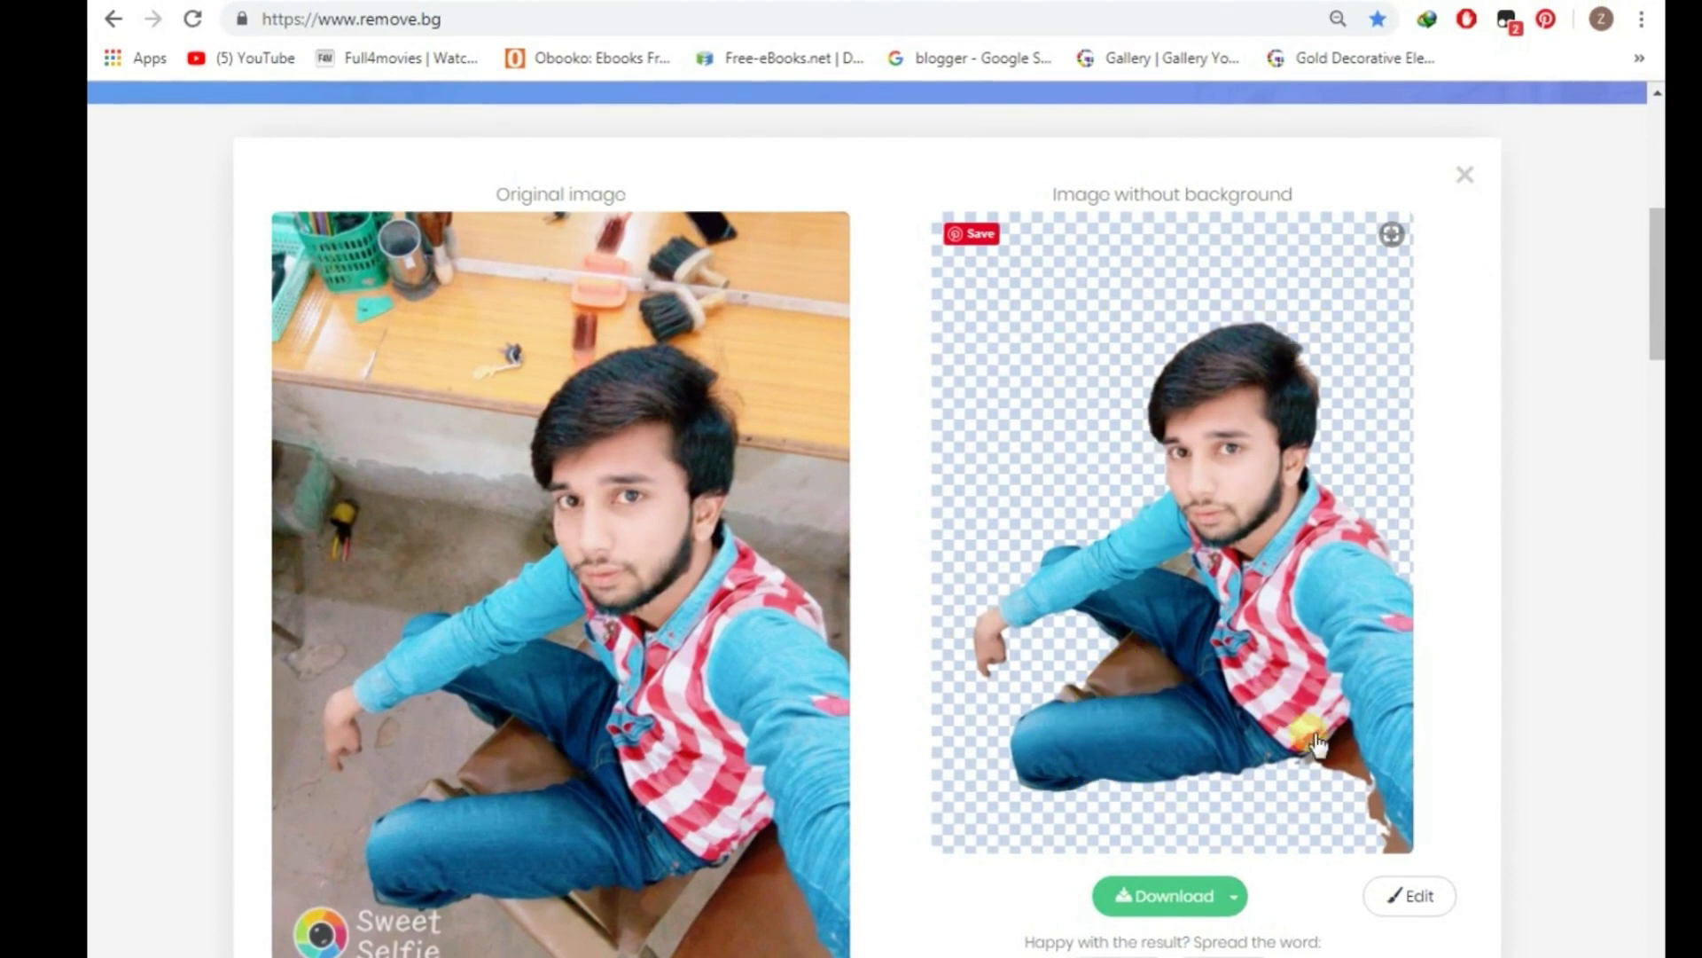
scroll(1383, 869, down, 3)
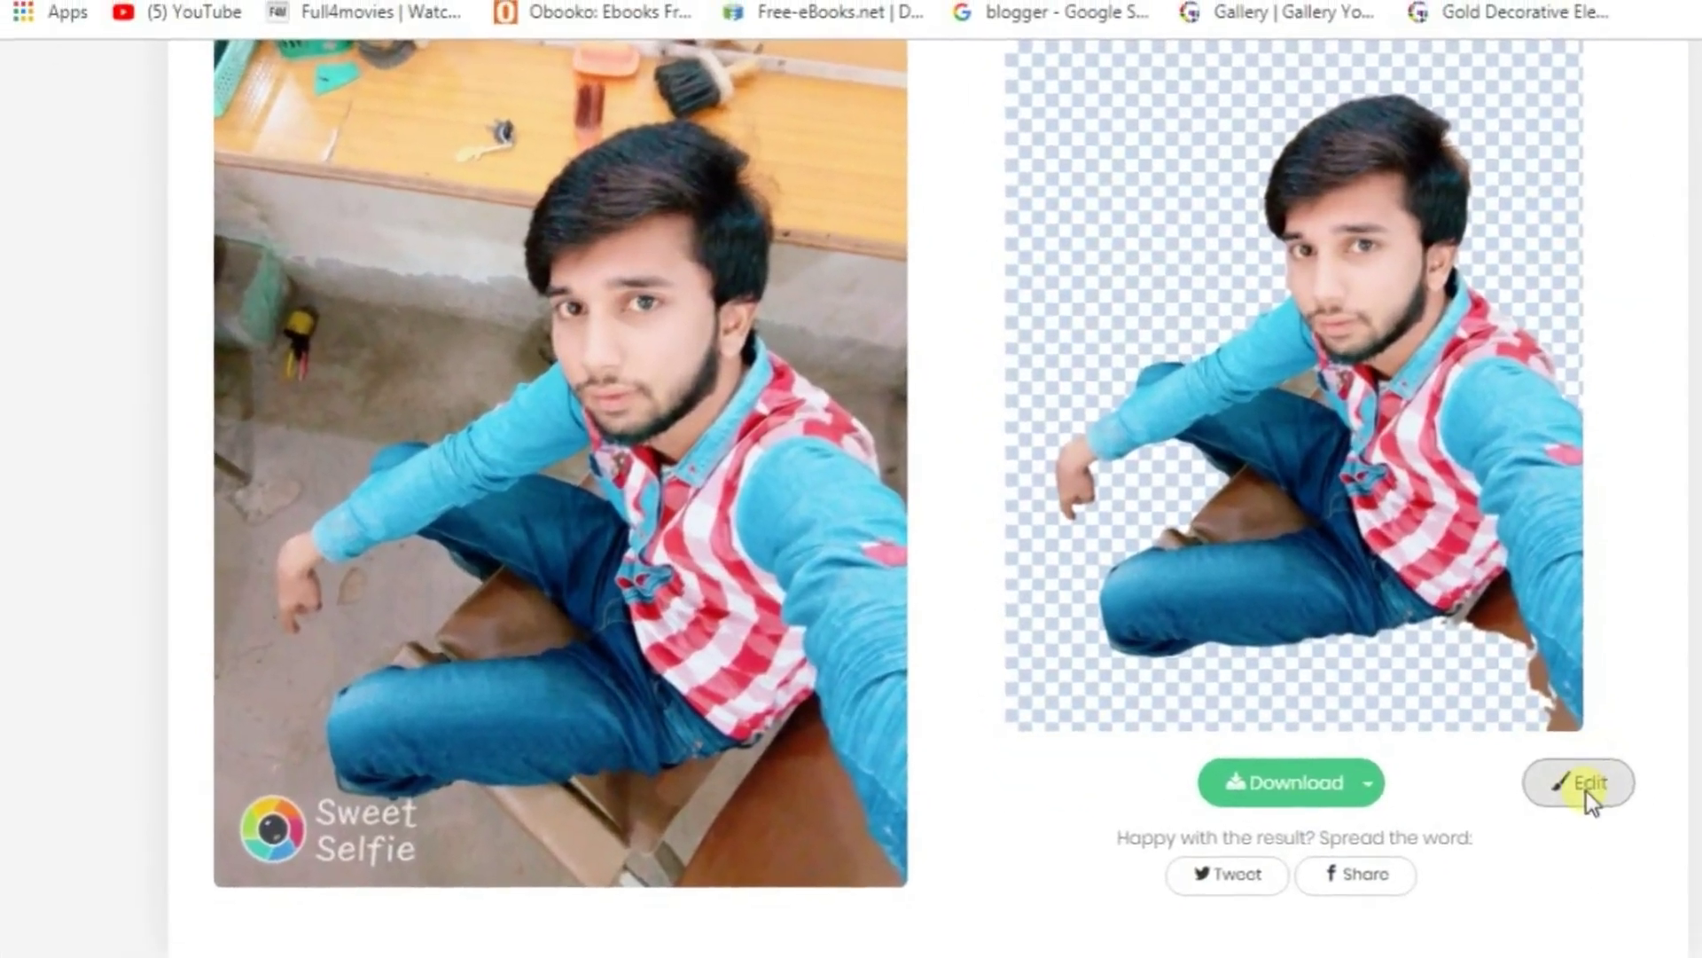
Open the cutout in the editor and set the erase brush to its minimum size.
click(1425, 624)
drag(1469, 543, 1379, 545)
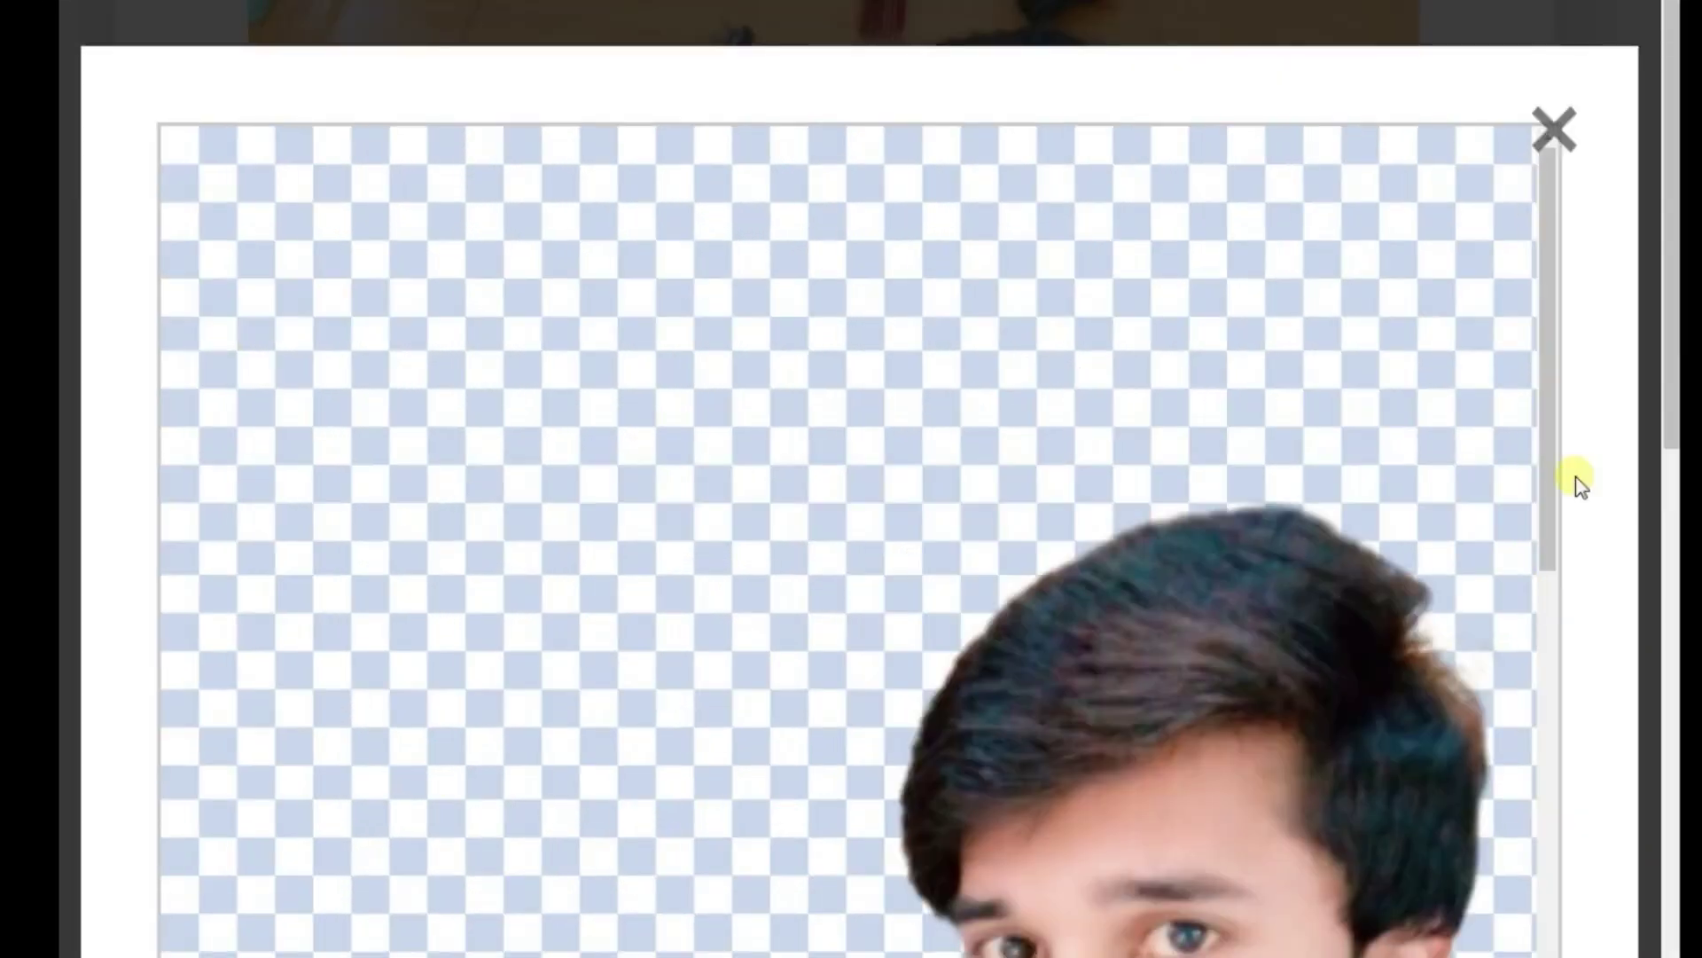
drag(1547, 551, 1552, 815)
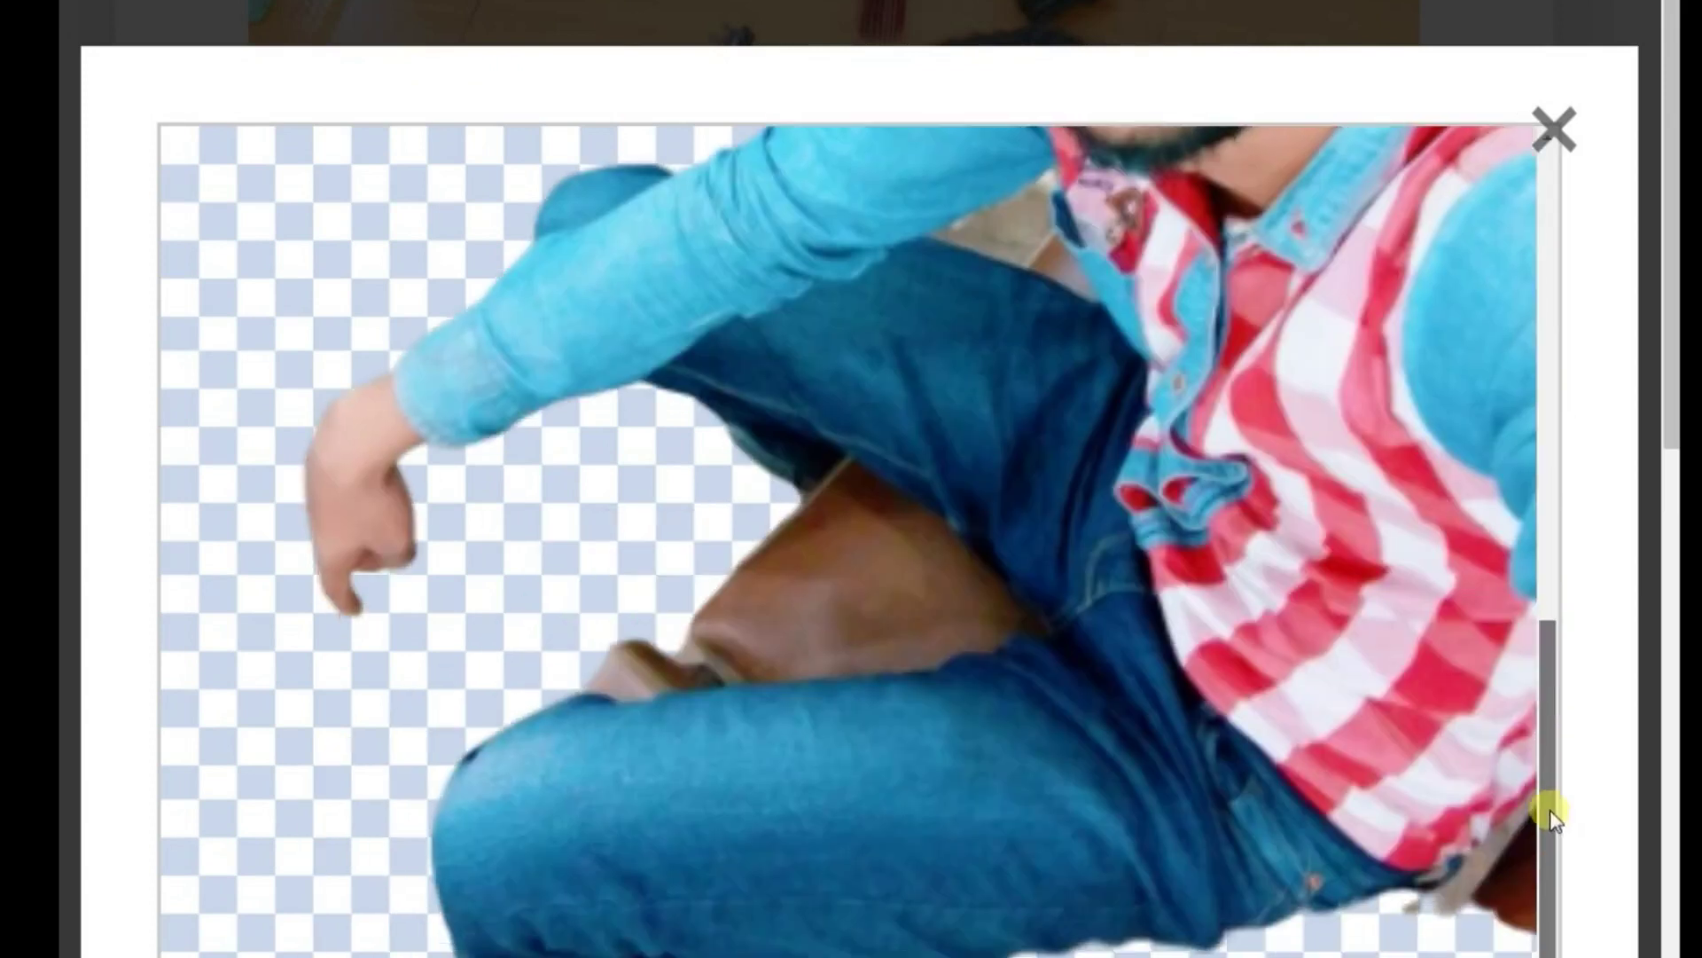
scroll(1552, 815, up, 1)
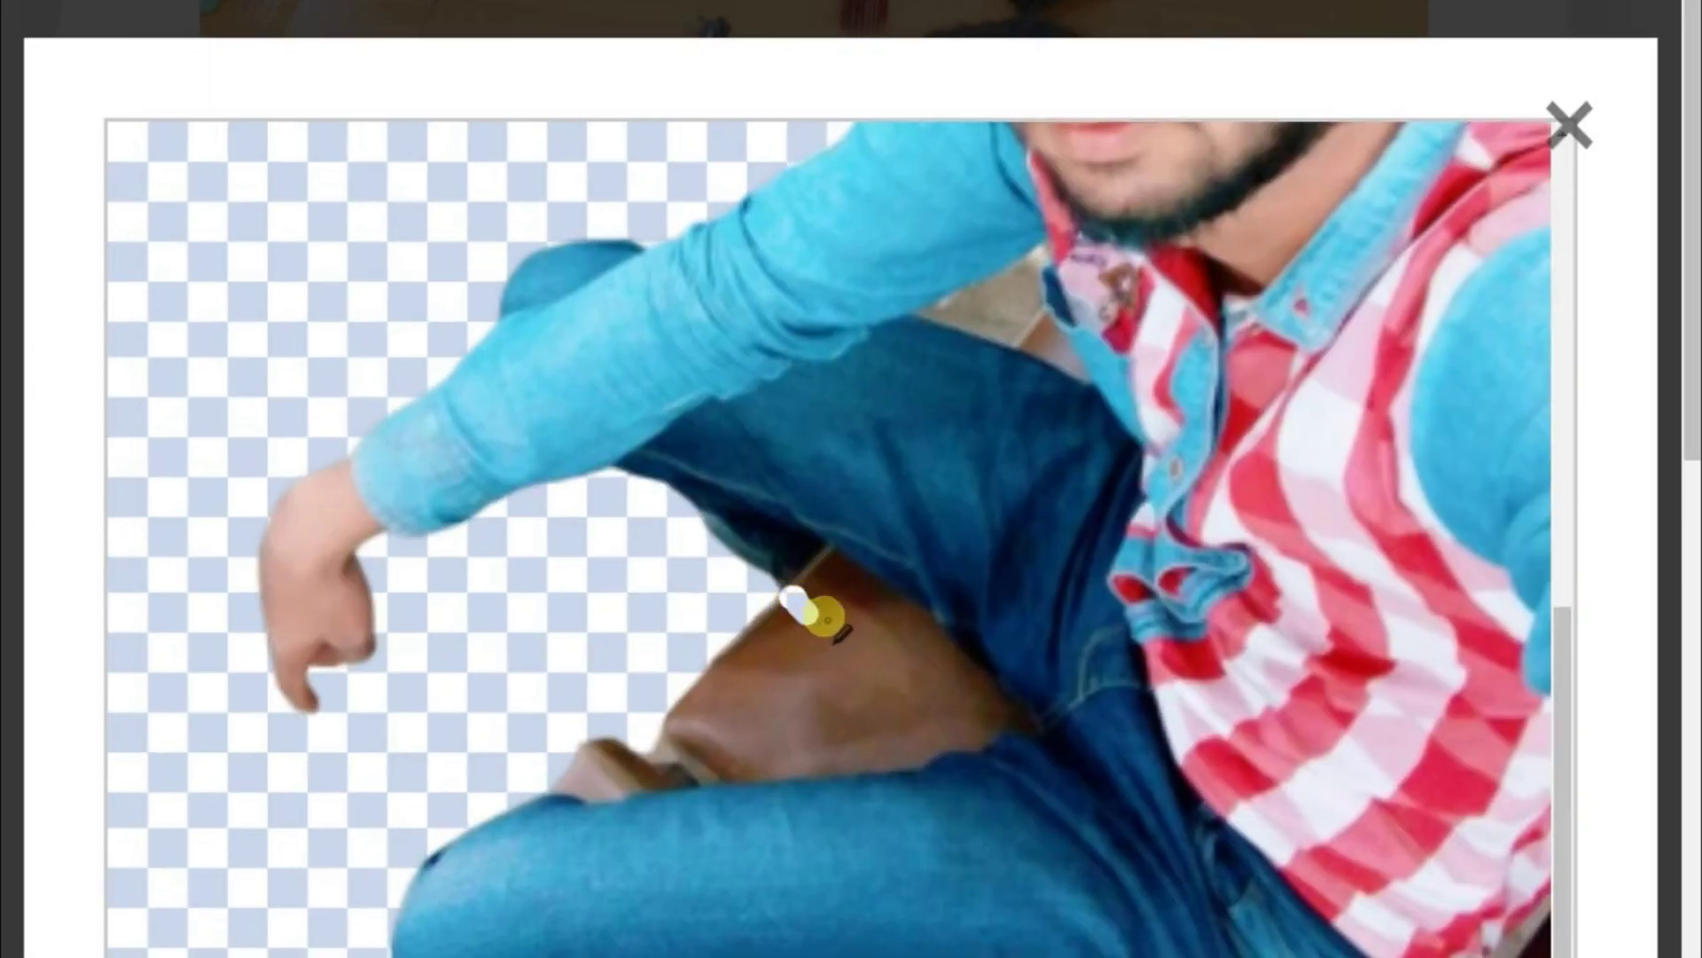
Erase the brown leftovers near the knee, between the legs, and along the shirt and jeans.
mouse_move(815, 582)
mouse_down()
mouse_move(877, 578)
mouse_move(945, 659)
mouse_up()
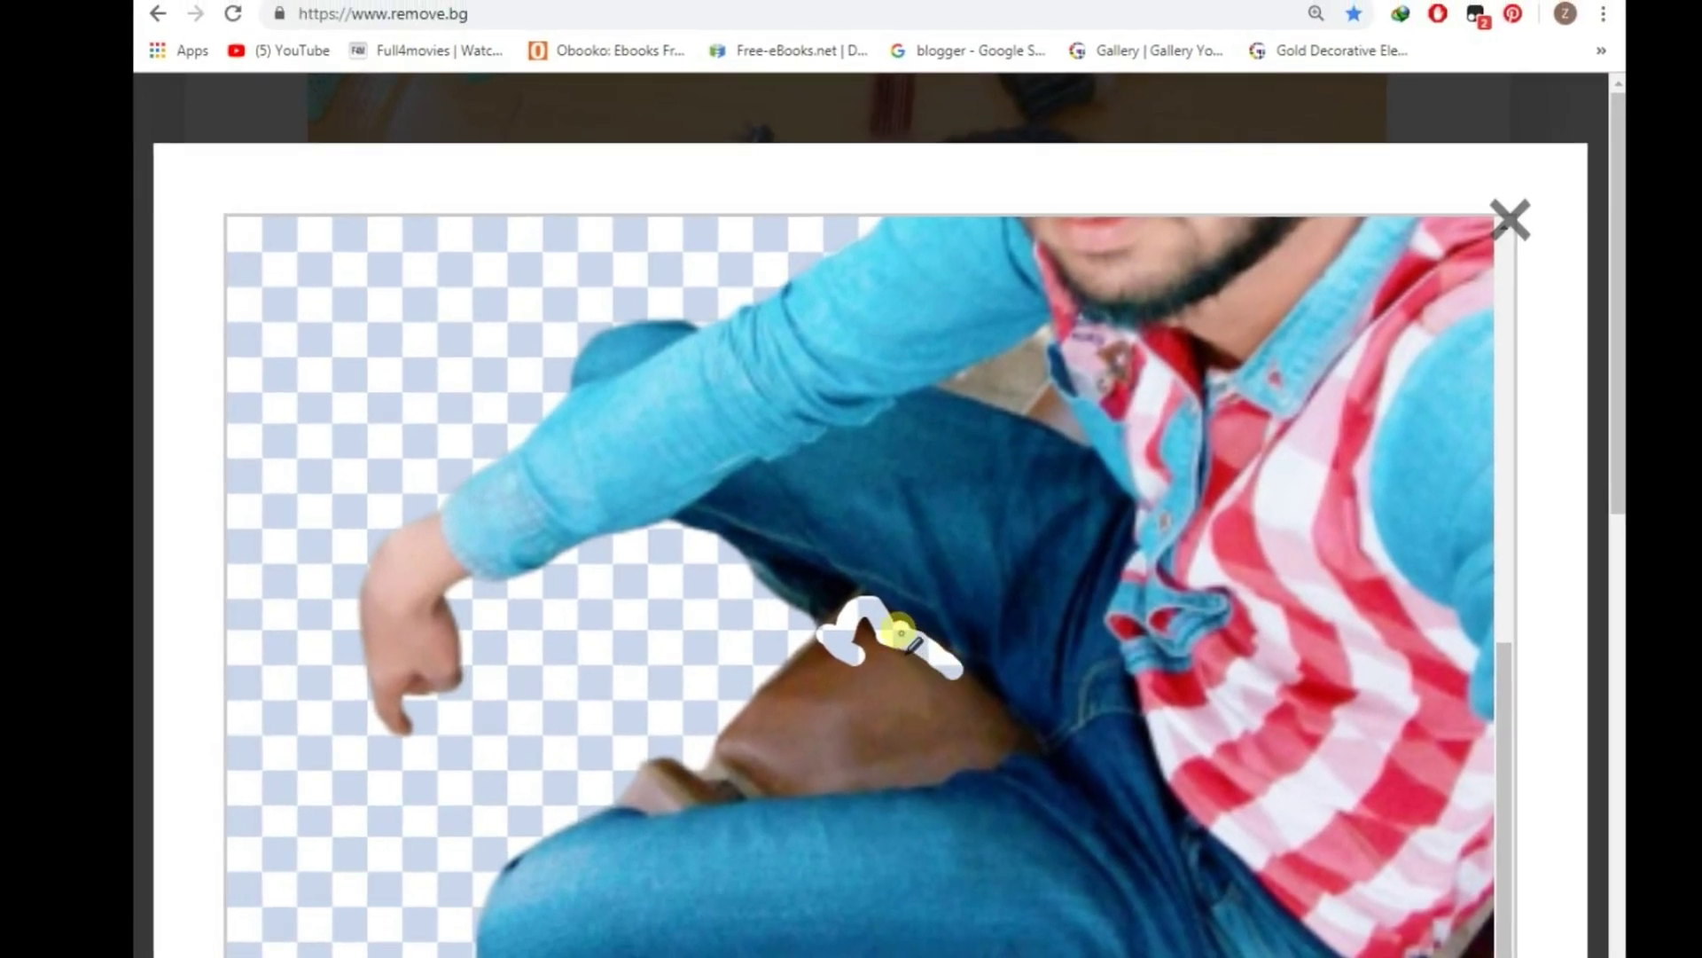
mouse_move(938, 663)
mouse_down()
mouse_move(1009, 733)
mouse_move(1002, 749)
mouse_move(640, 803)
mouse_move(813, 635)
mouse_move(790, 741)
mouse_move(763, 688)
mouse_move(866, 669)
mouse_move(860, 635)
mouse_move(938, 684)
mouse_move(923, 715)
mouse_move(863, 764)
mouse_move(831, 741)
mouse_move(707, 763)
mouse_move(836, 764)
mouse_move(798, 748)
mouse_move(918, 739)
mouse_move(967, 714)
mouse_move(896, 736)
mouse_move(878, 642)
mouse_up()
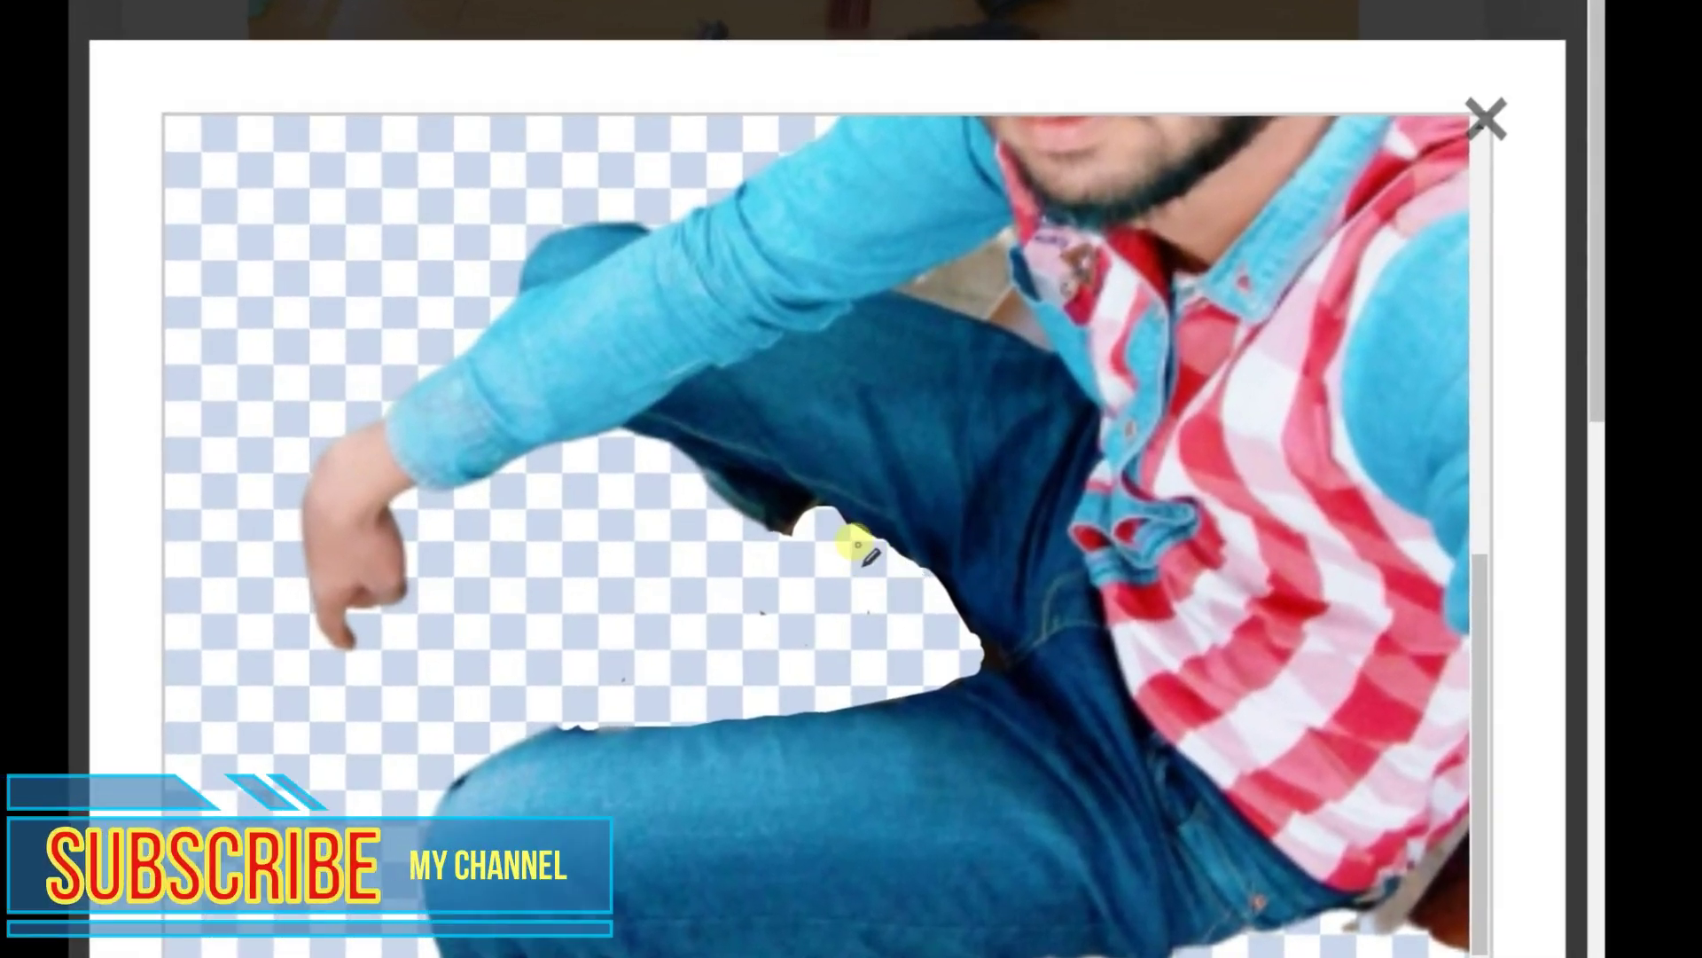
drag(784, 527, 665, 442)
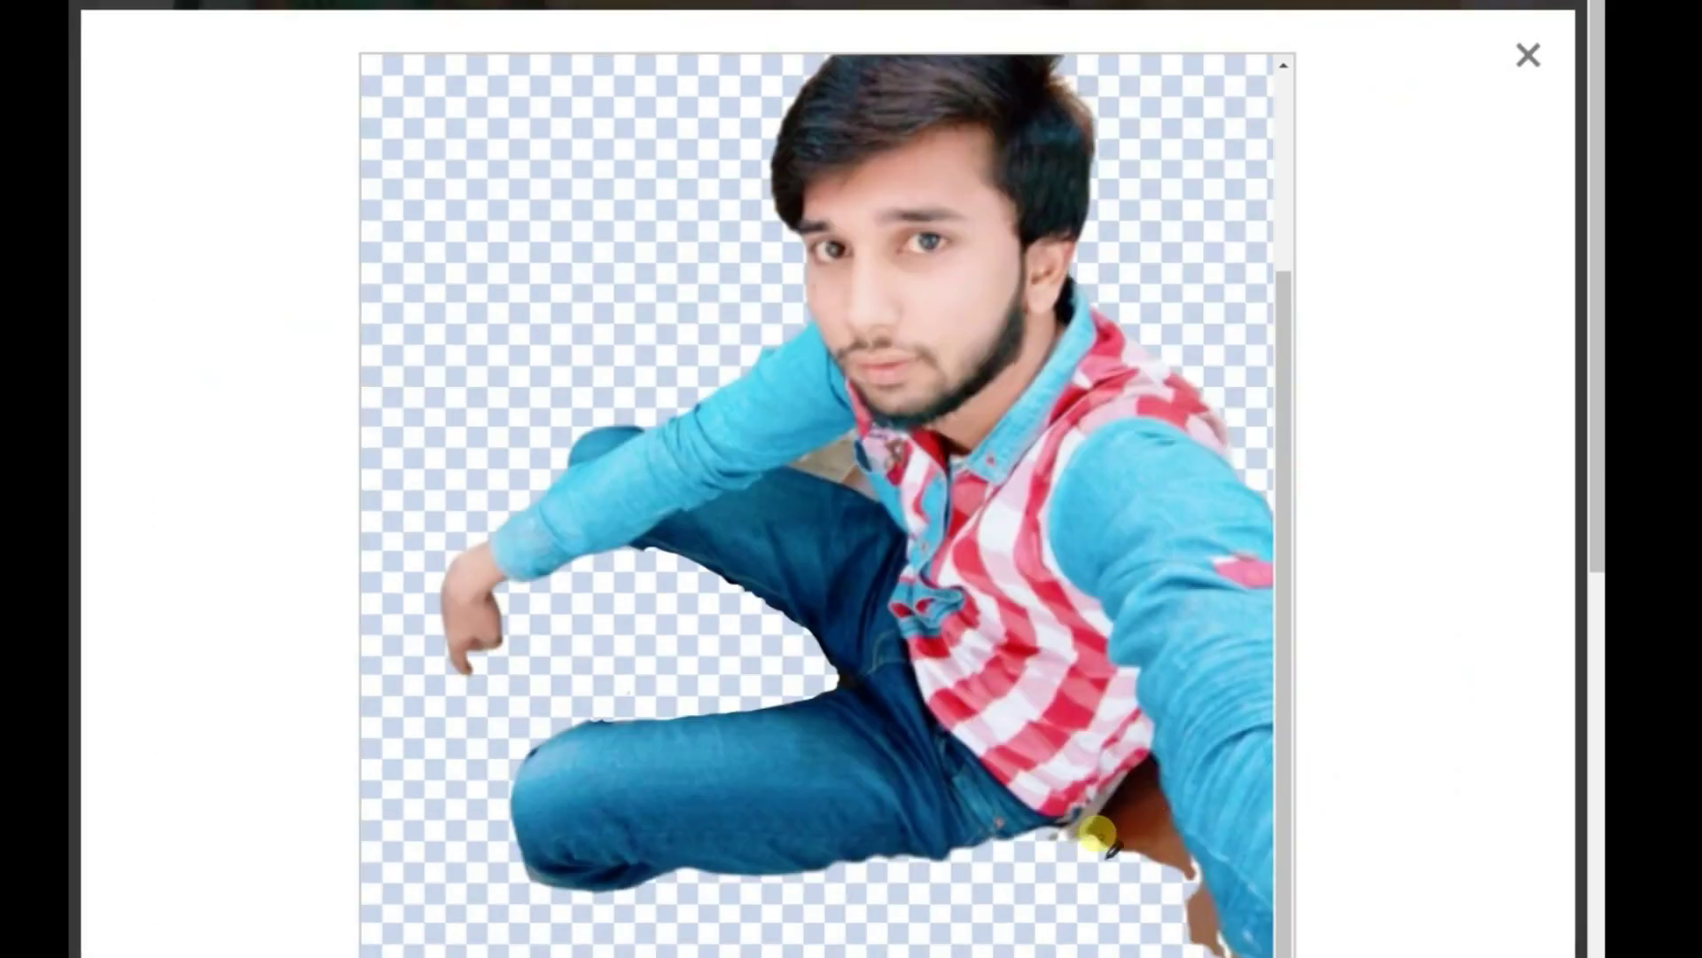
mouse_move(1097, 832)
mouse_down()
mouse_move(1146, 764)
mouse_move(1217, 939)
mouse_up()
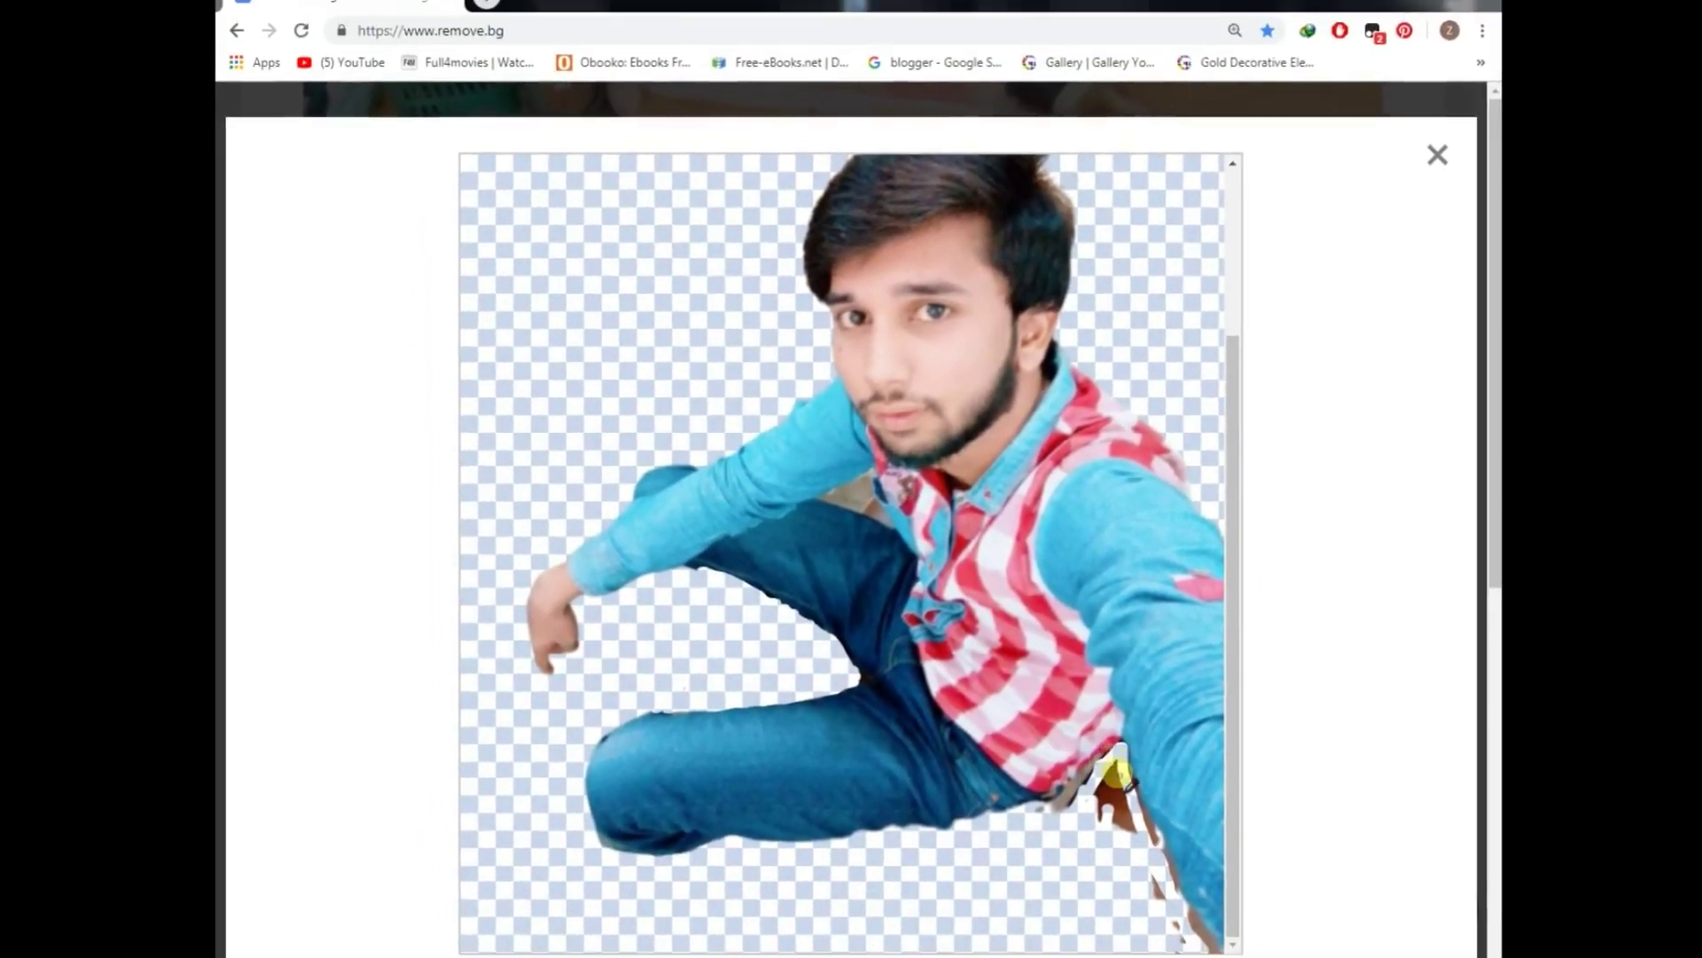
drag(1116, 774, 1101, 811)
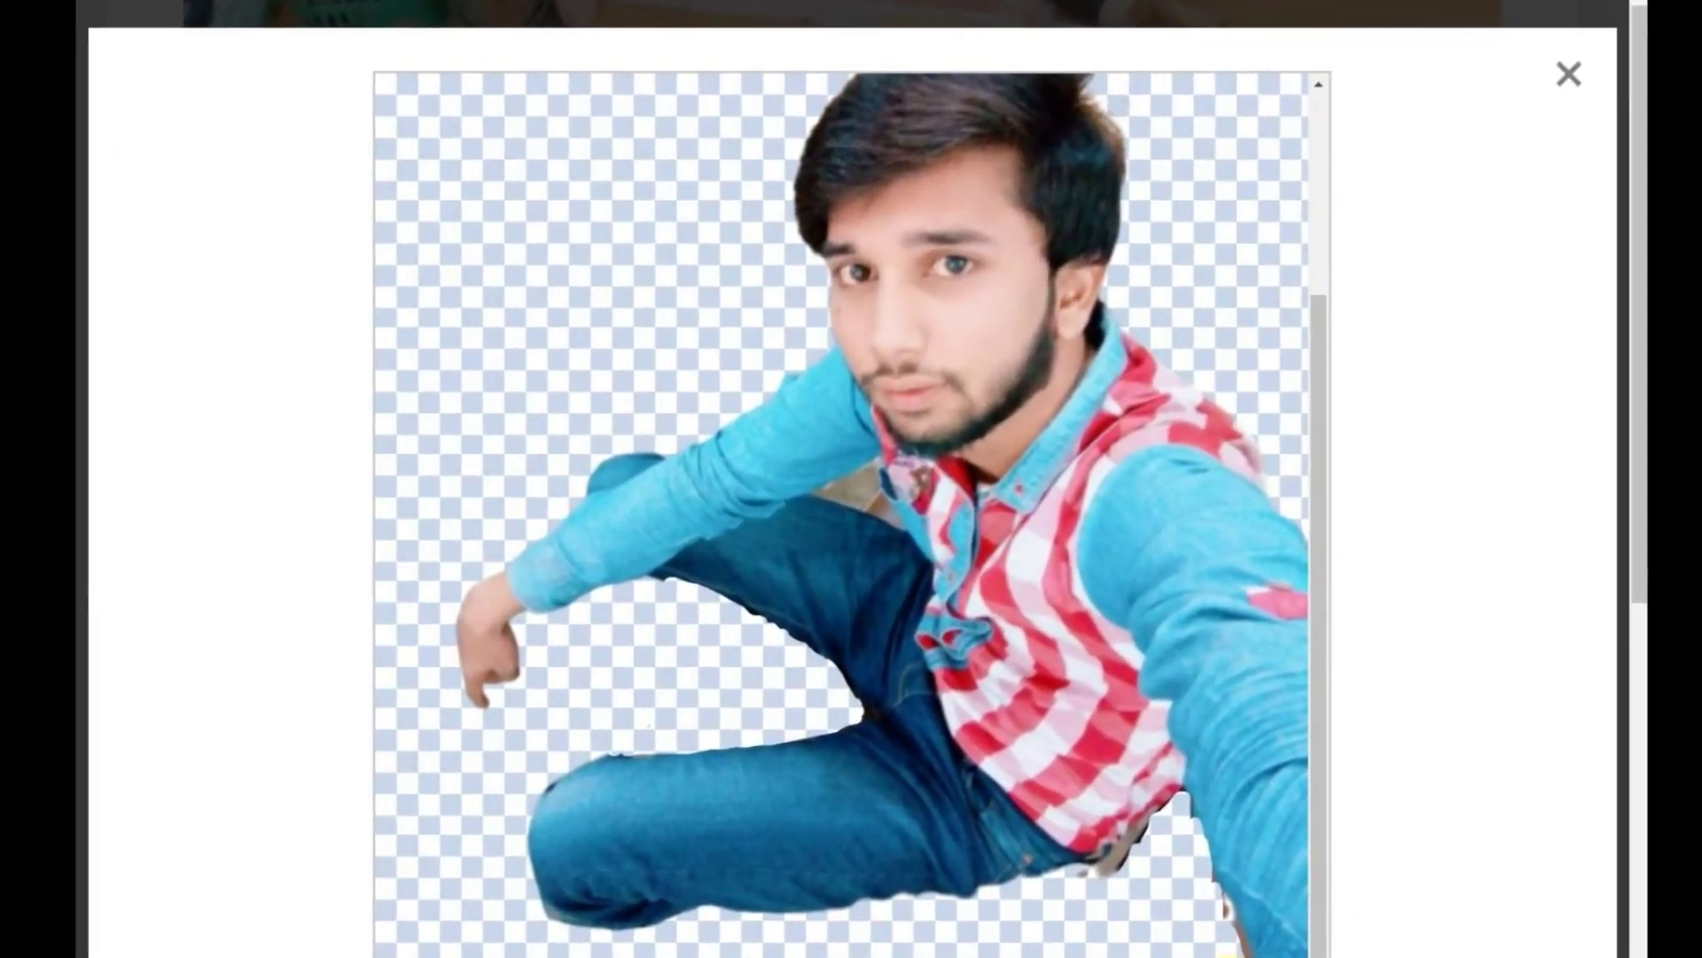
scroll(1197, 798, down, 10)
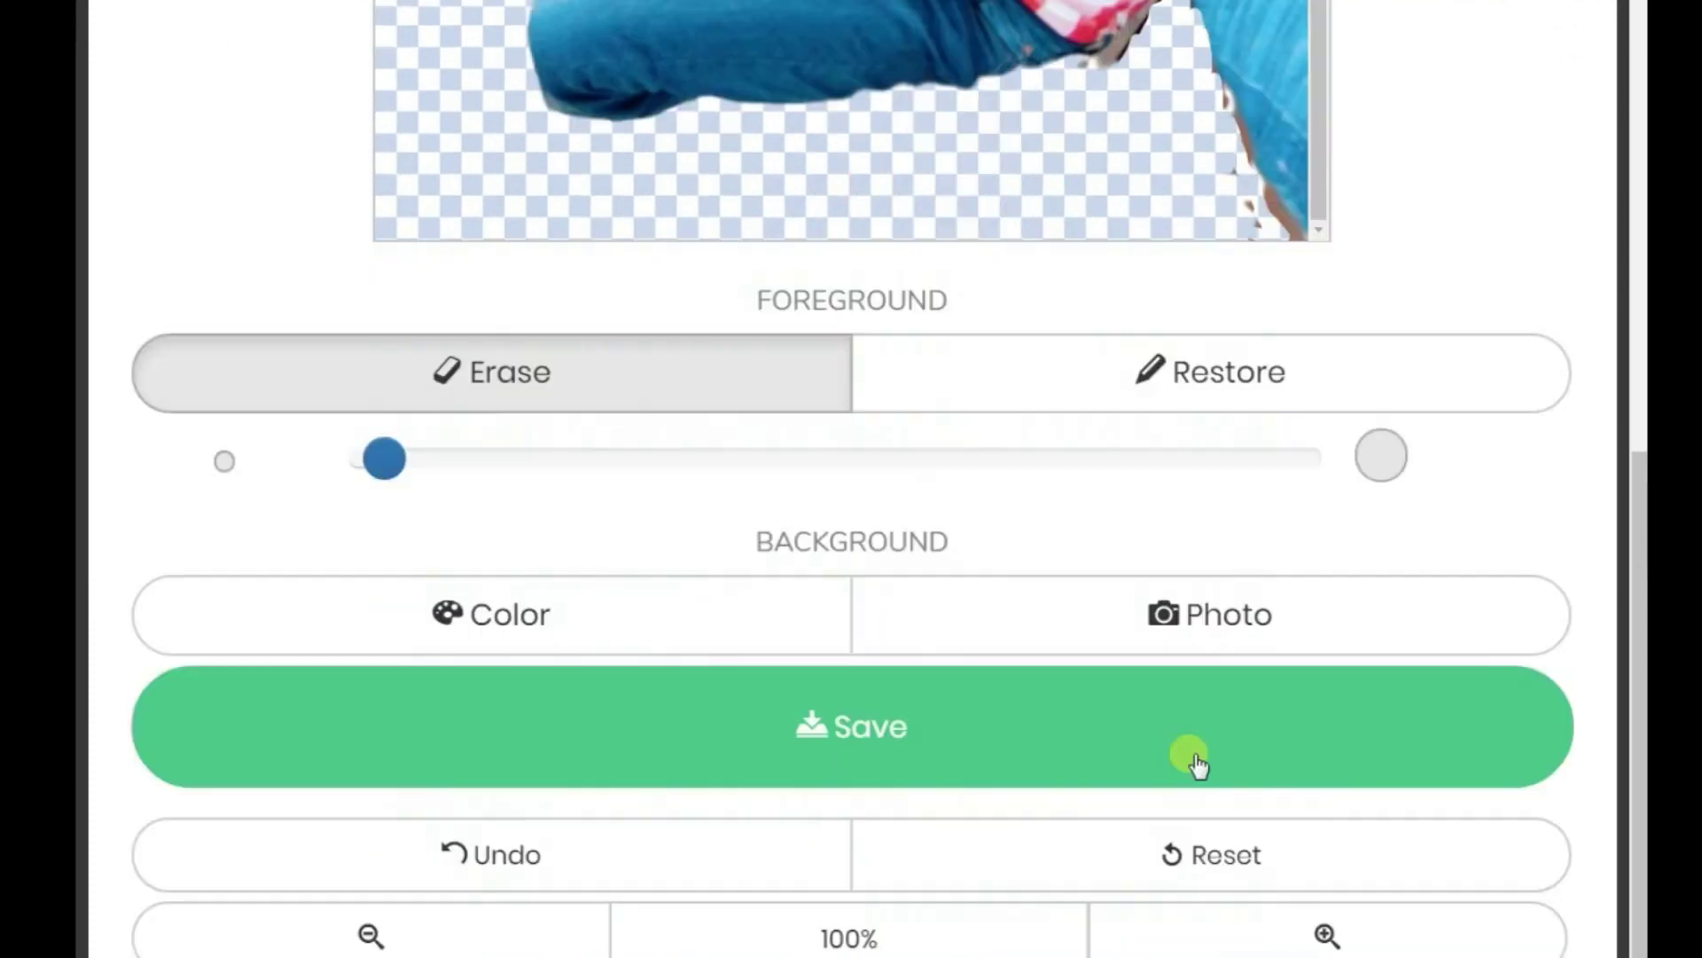
Enlarge the page to 250% and bring the arm-and-shirt area into view.
scroll(961, 779, up, 2)
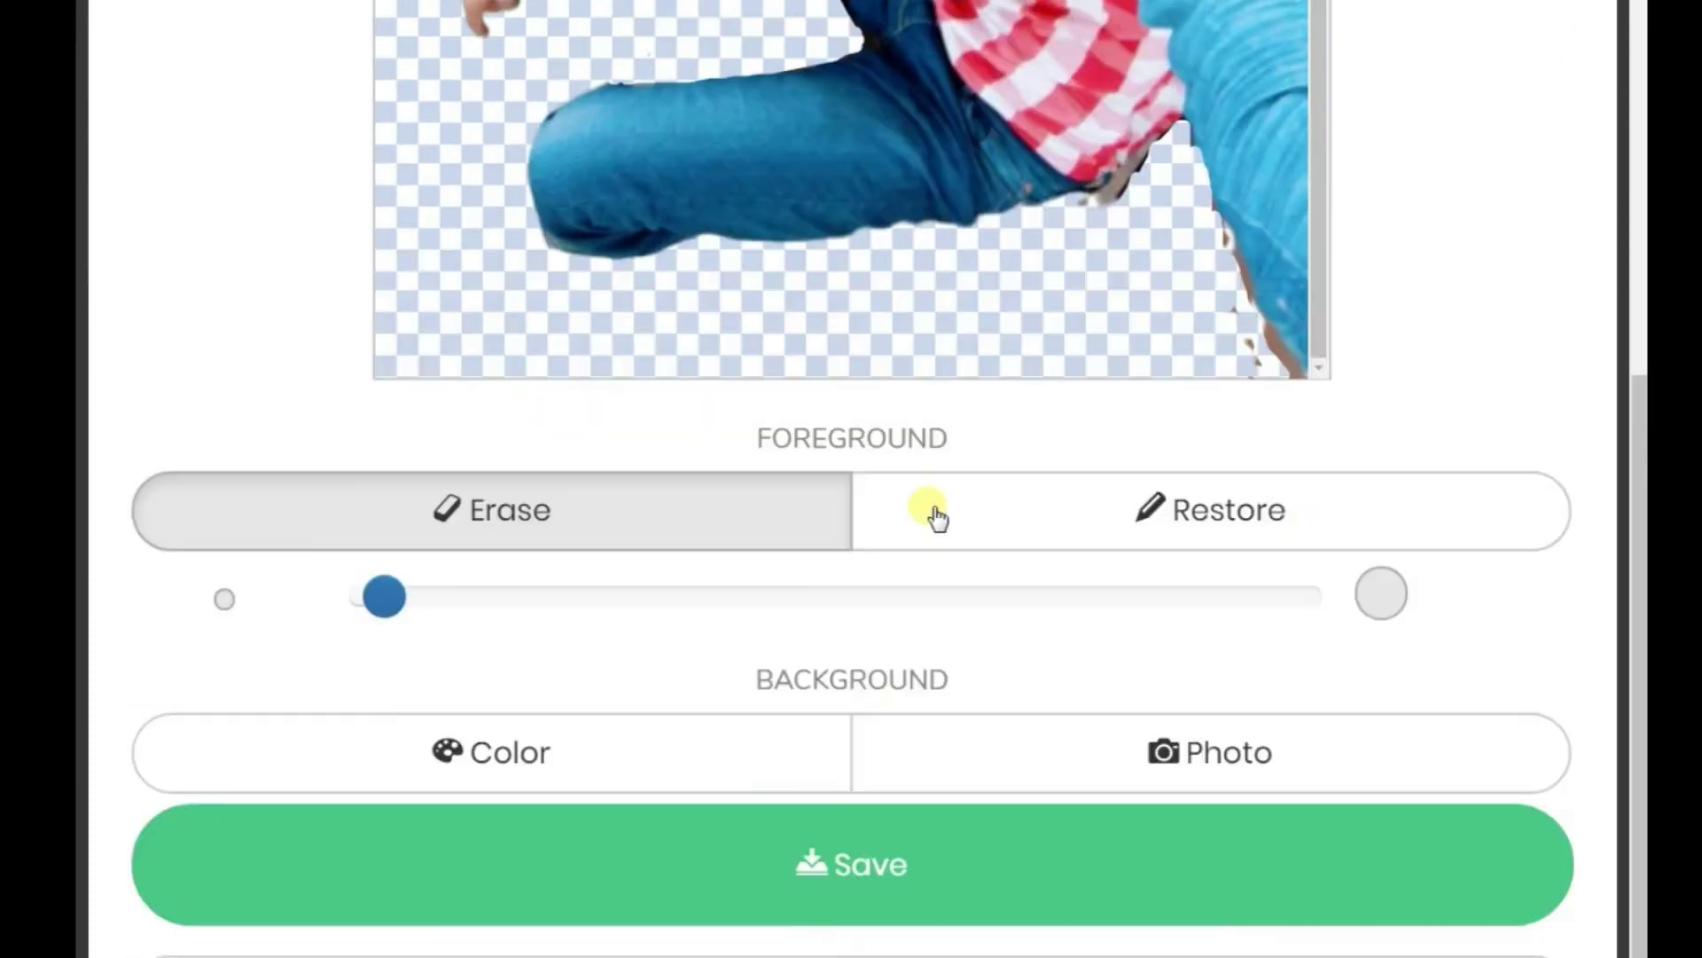
scroll(931, 509, up, 7)
scroll(1303, 691, down, 8)
scroll(1322, 479, up, 7)
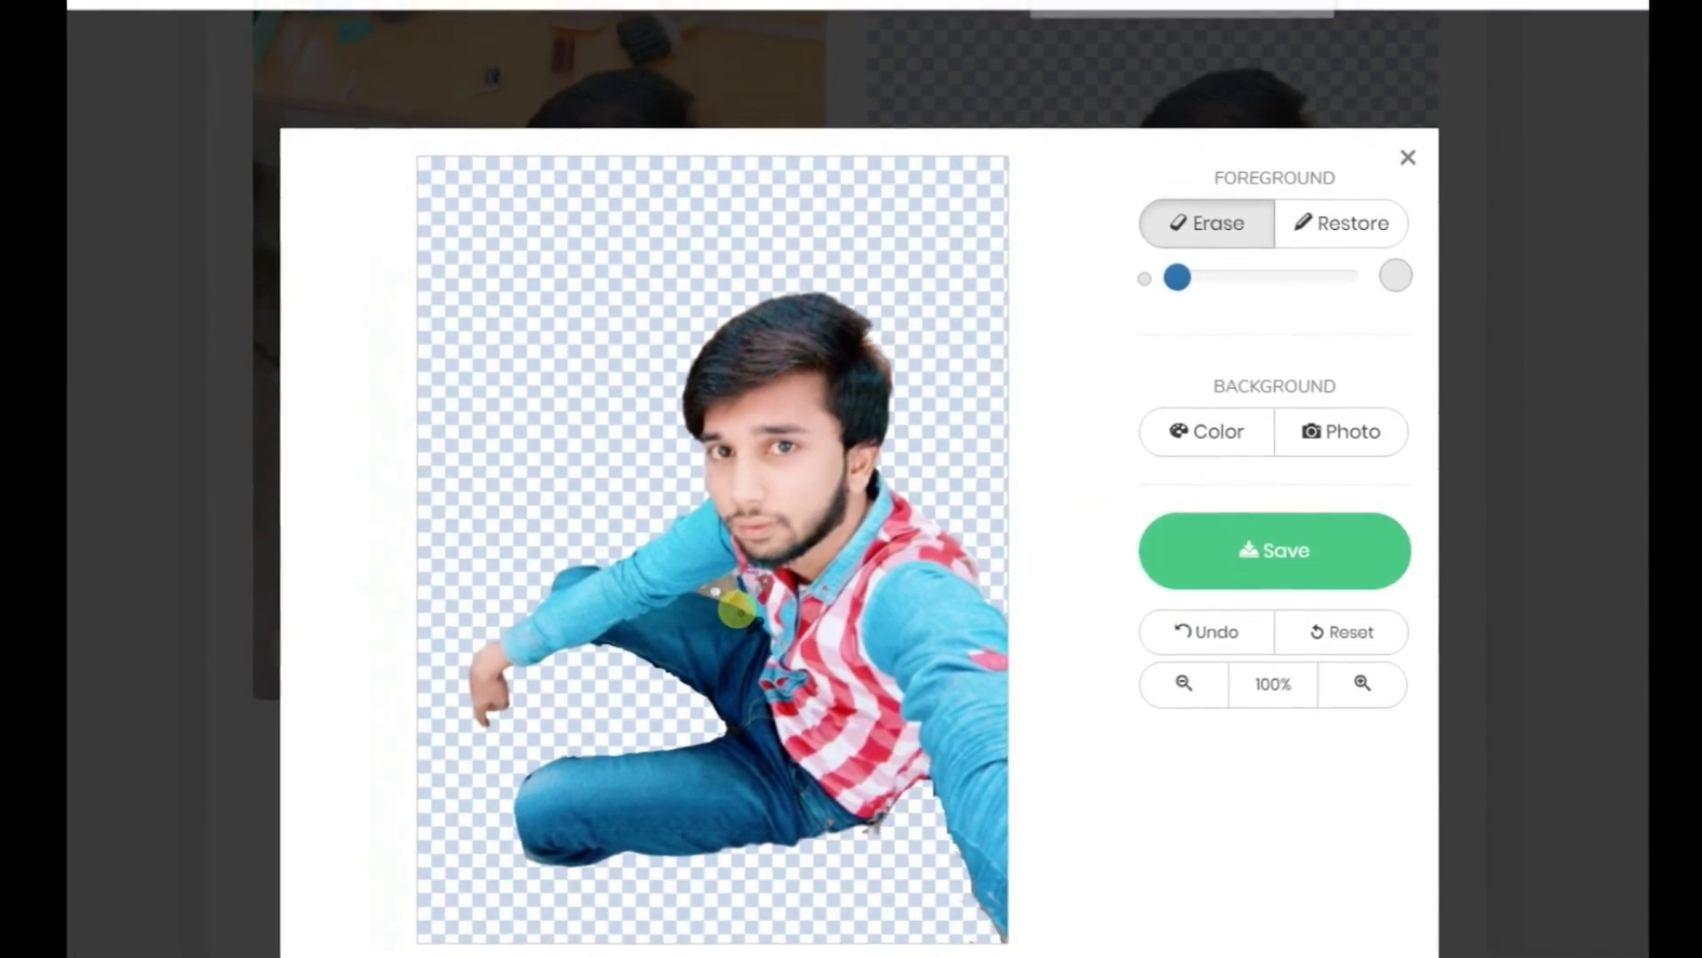
key(ctrl+plus)
key(ctrl+plus)
key(ctrl+plus)
scroll(970, 893, down, 10)
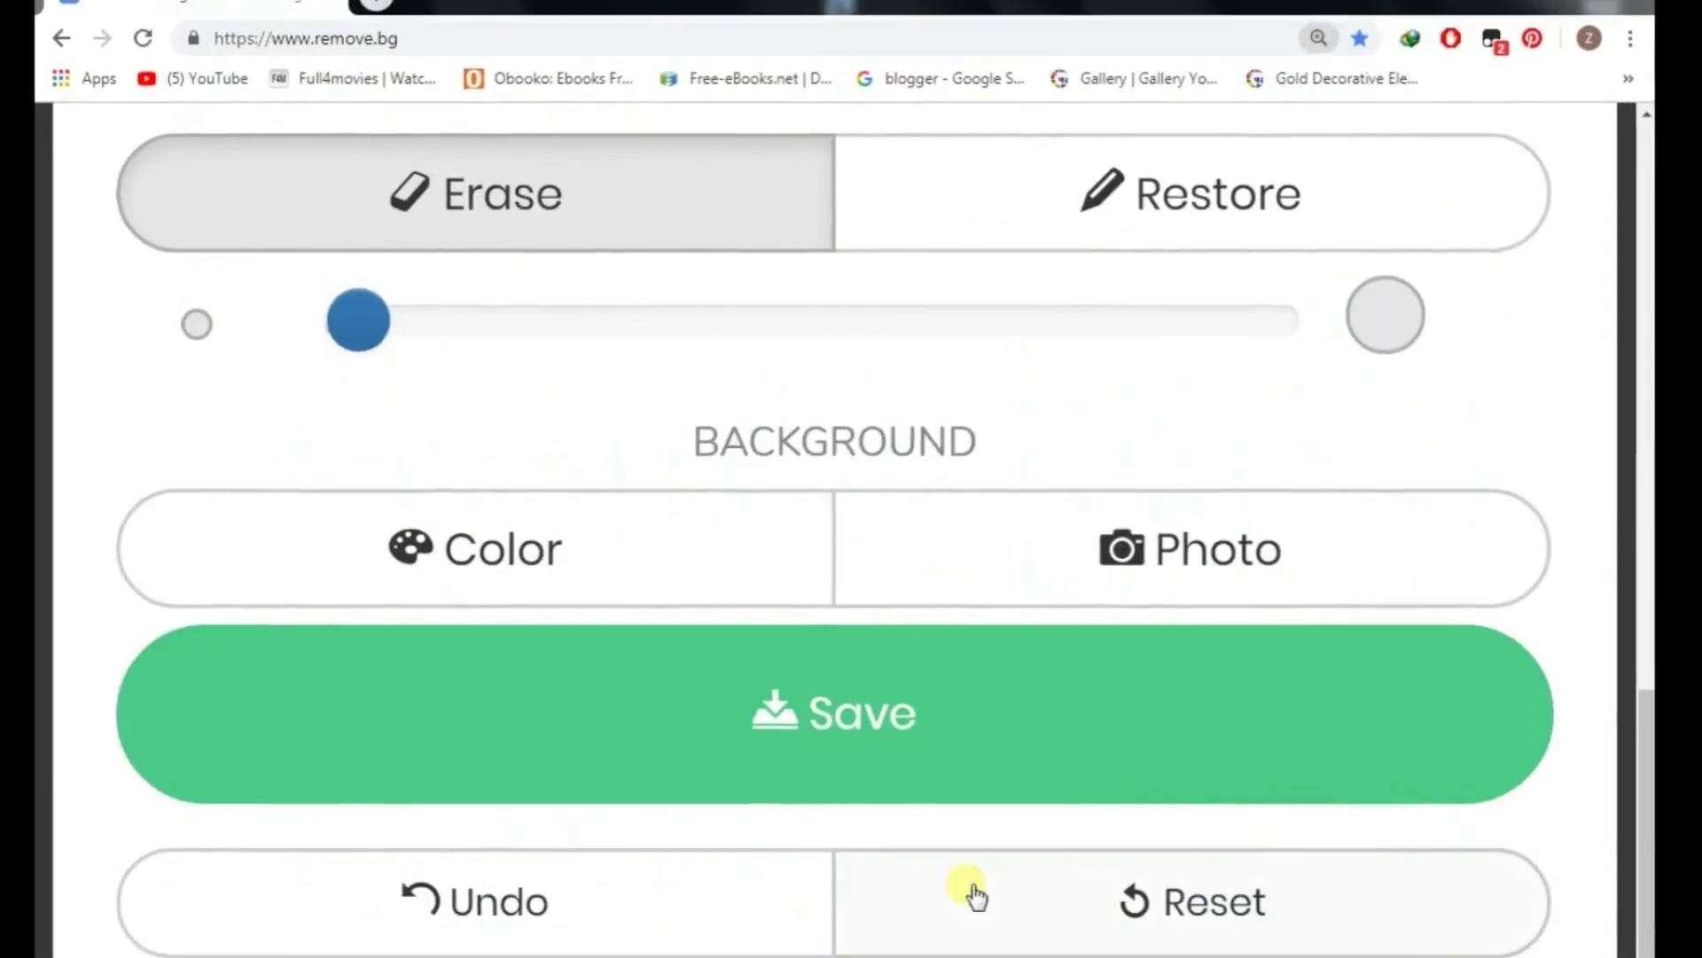
scroll(969, 893, up, 5)
scroll(970, 772, up, 5)
drag(1537, 510, 1537, 723)
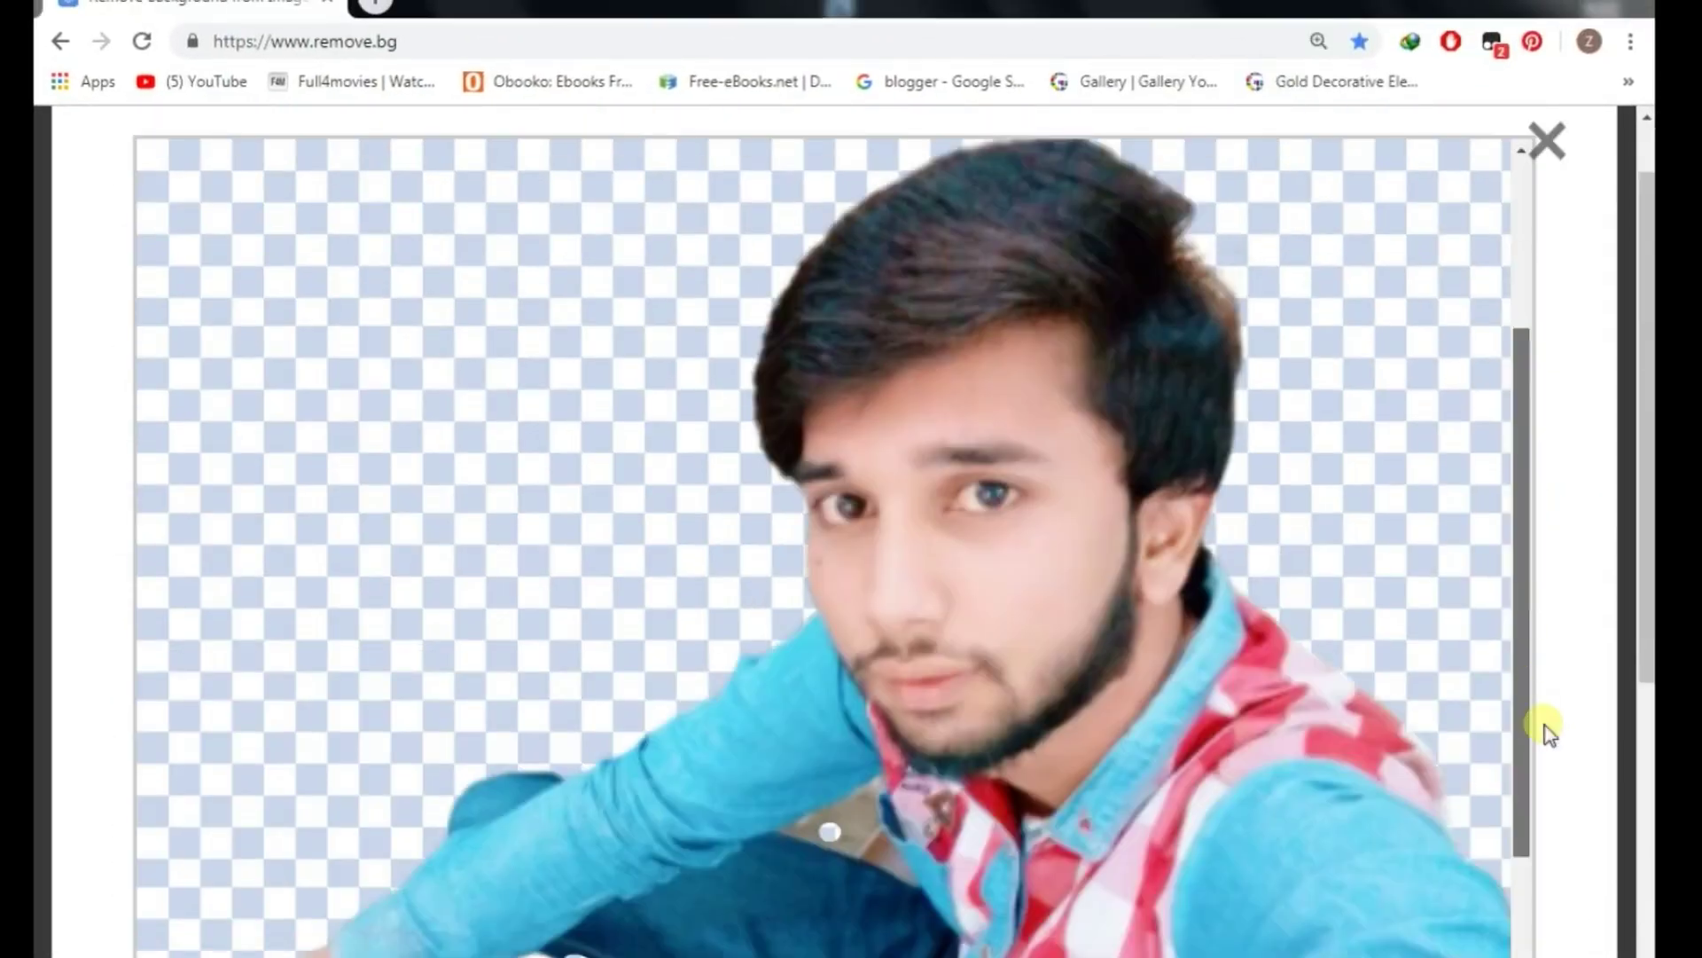
Erase the leftover background between the arm and shirt, then zoom the page back out.
mouse_move(832, 743)
mouse_down()
mouse_move(906, 796)
mouse_move(874, 759)
mouse_move(809, 756)
mouse_up()
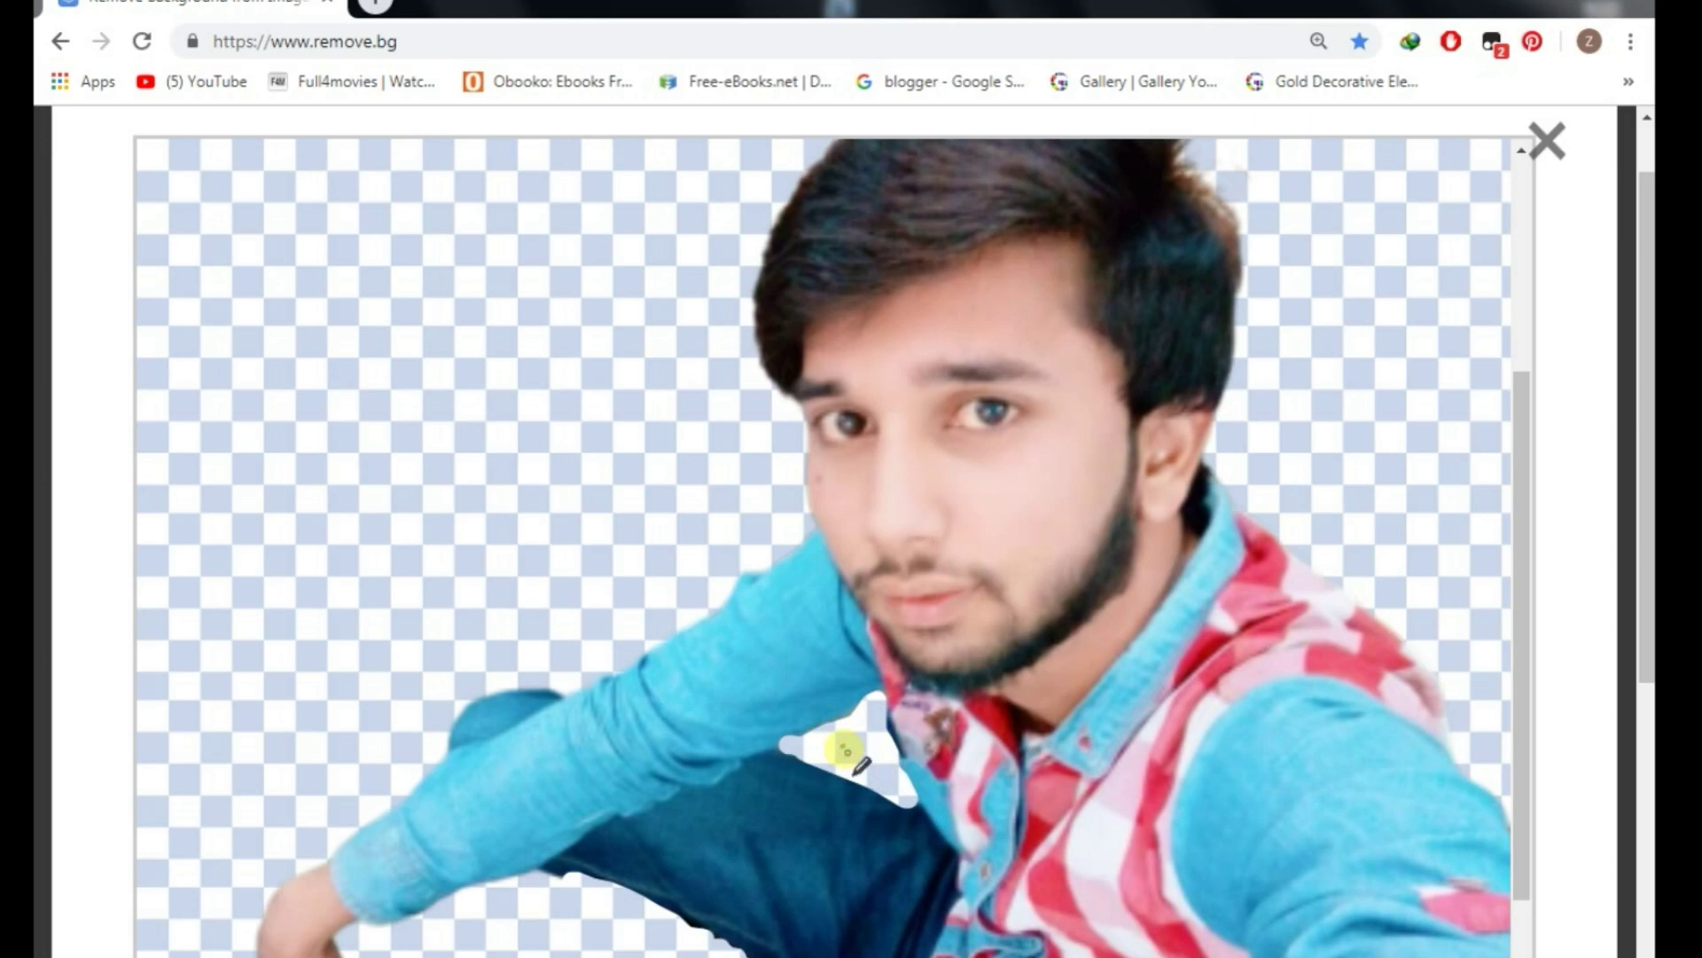
scroll(1216, 581, down, 4)
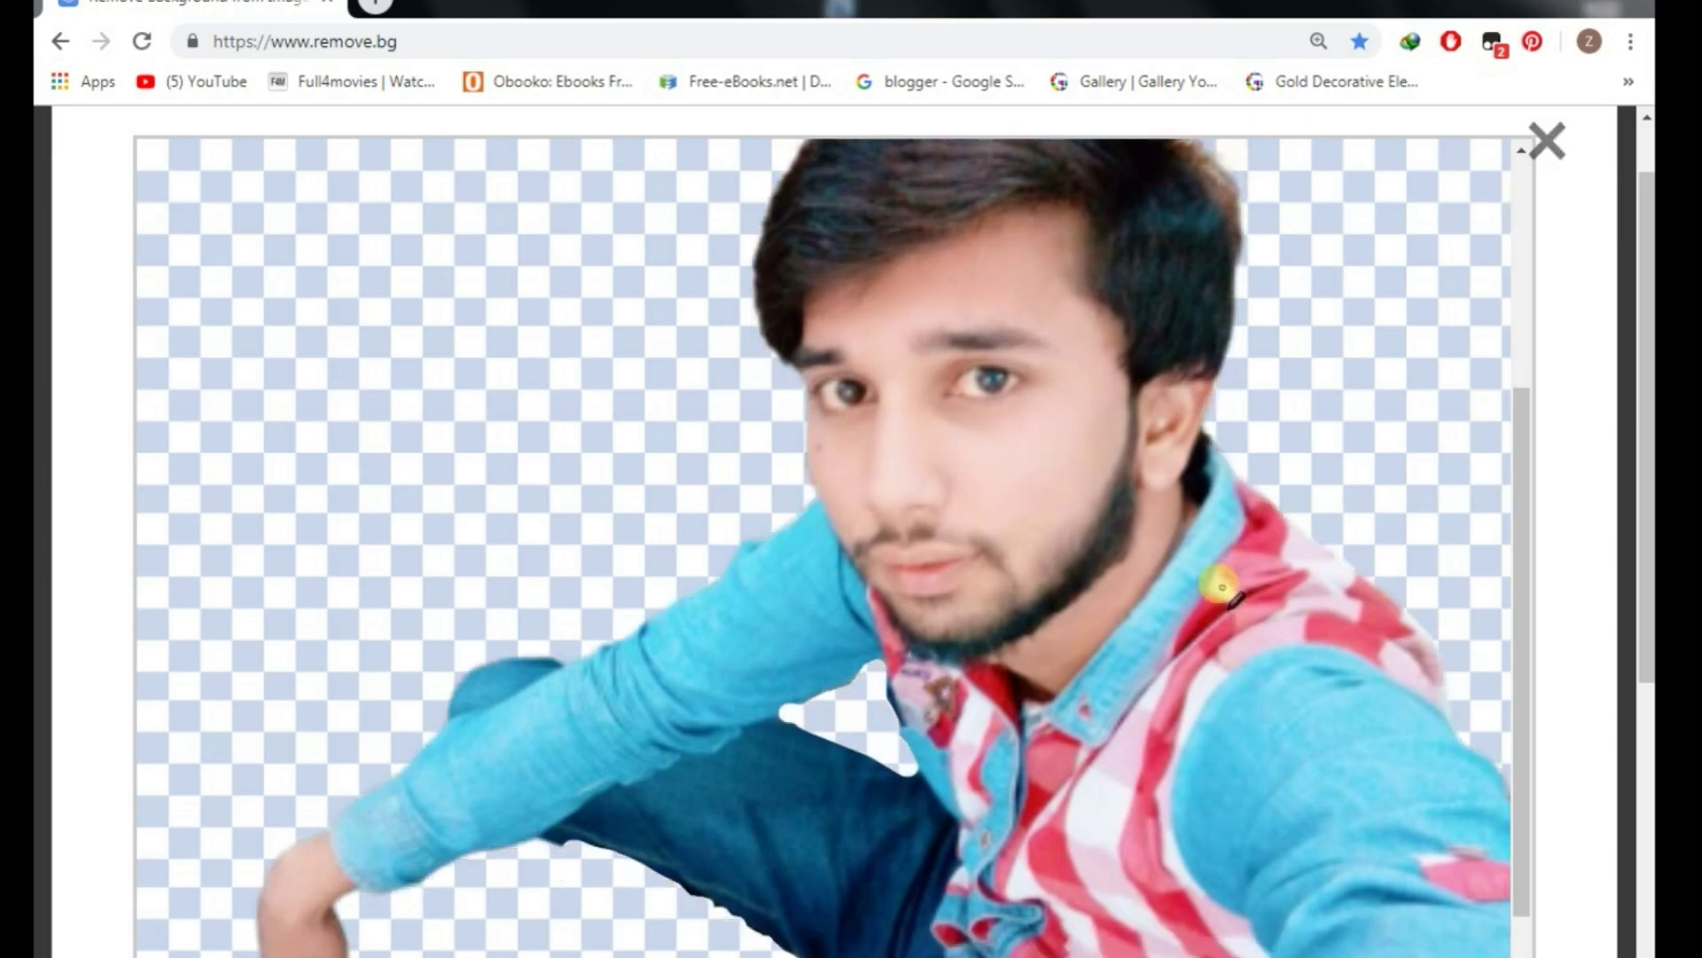
key(ctrl+minus)
key(ctrl+minus)
key(ctrl+minus)
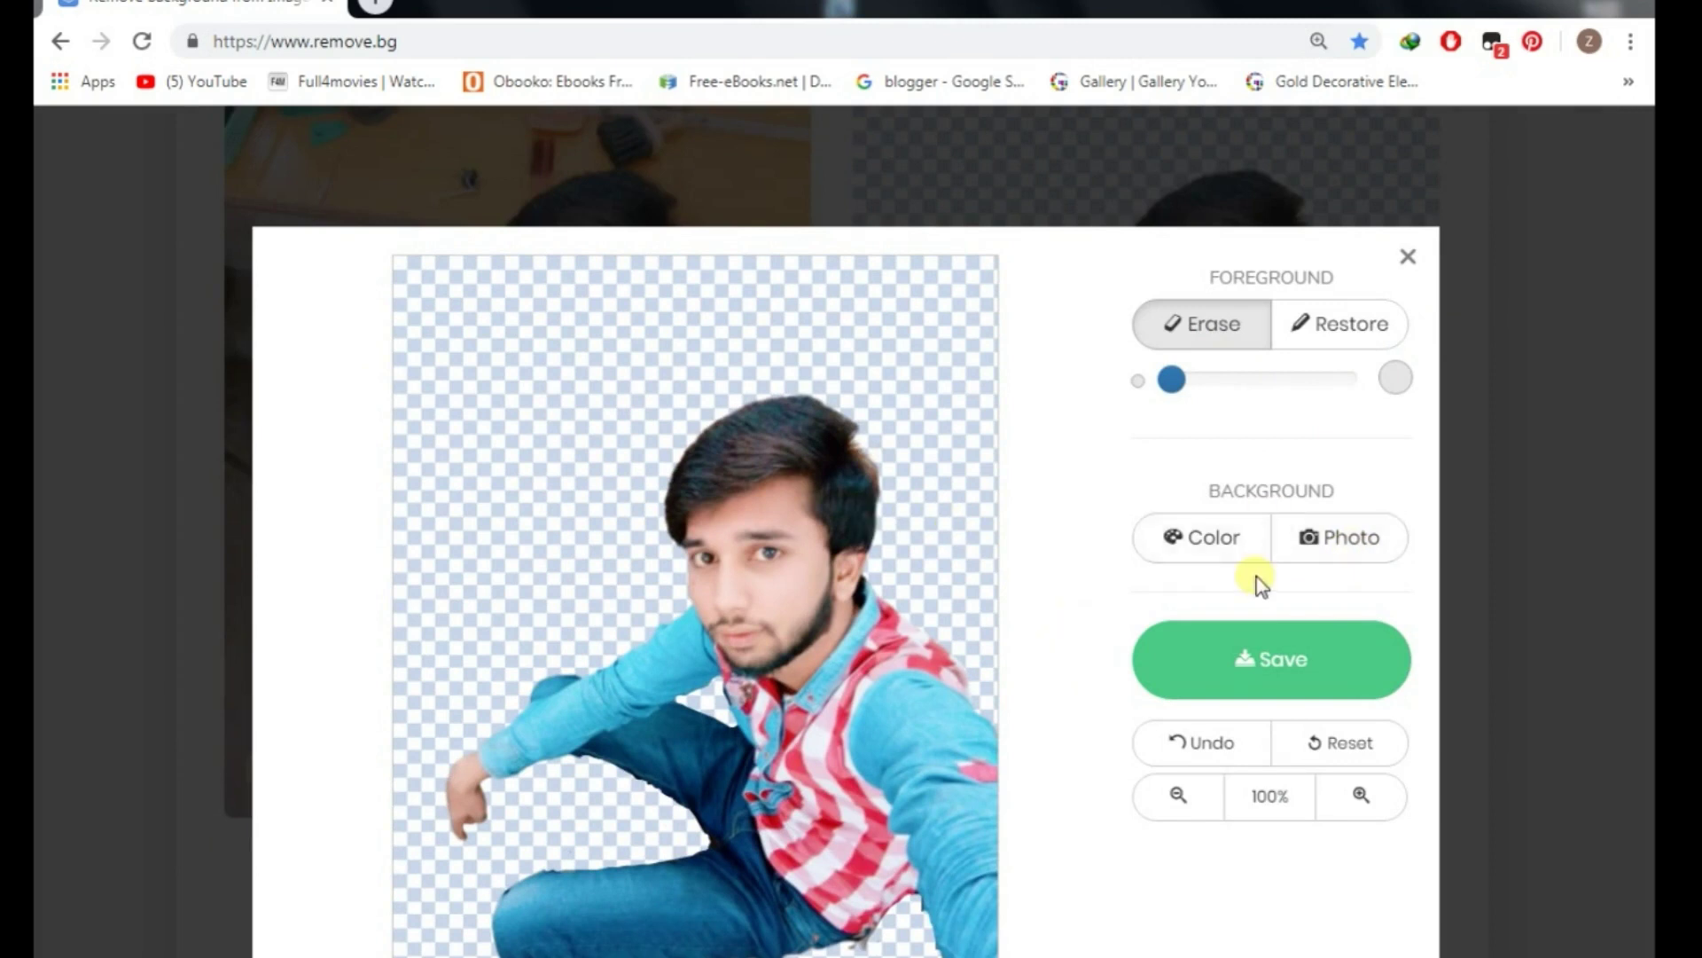
click(1184, 548)
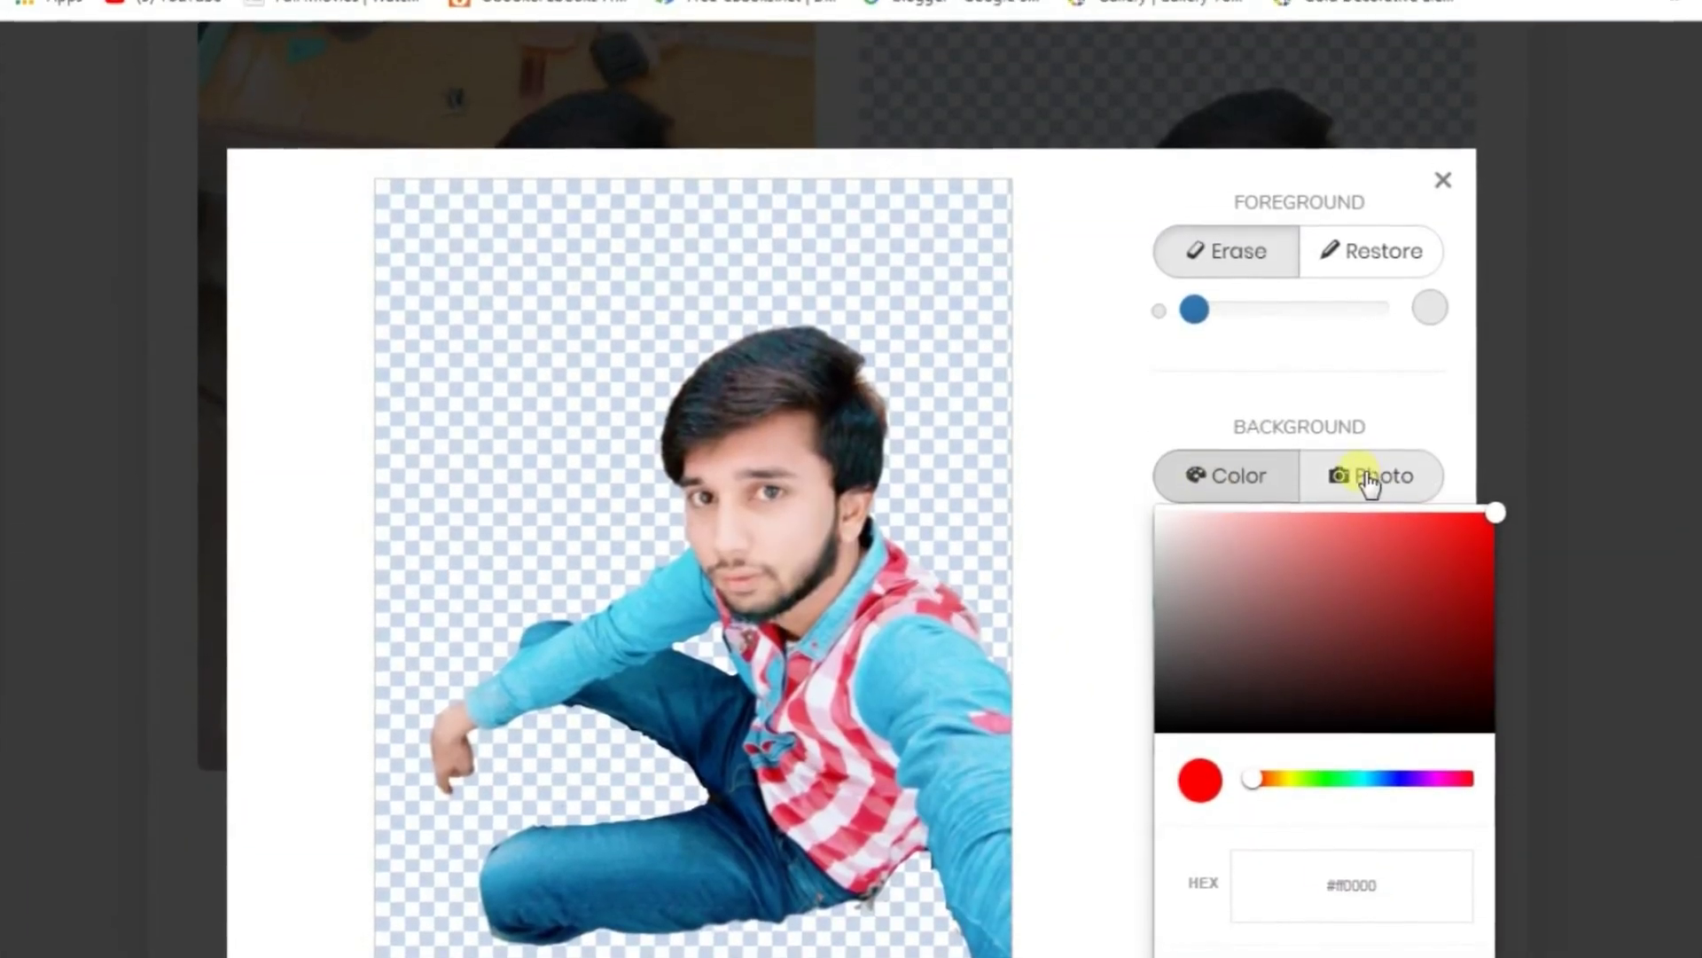
Switch to photo backgrounds and apply the night city Unsplash photo behind the selfie.
click(1370, 483)
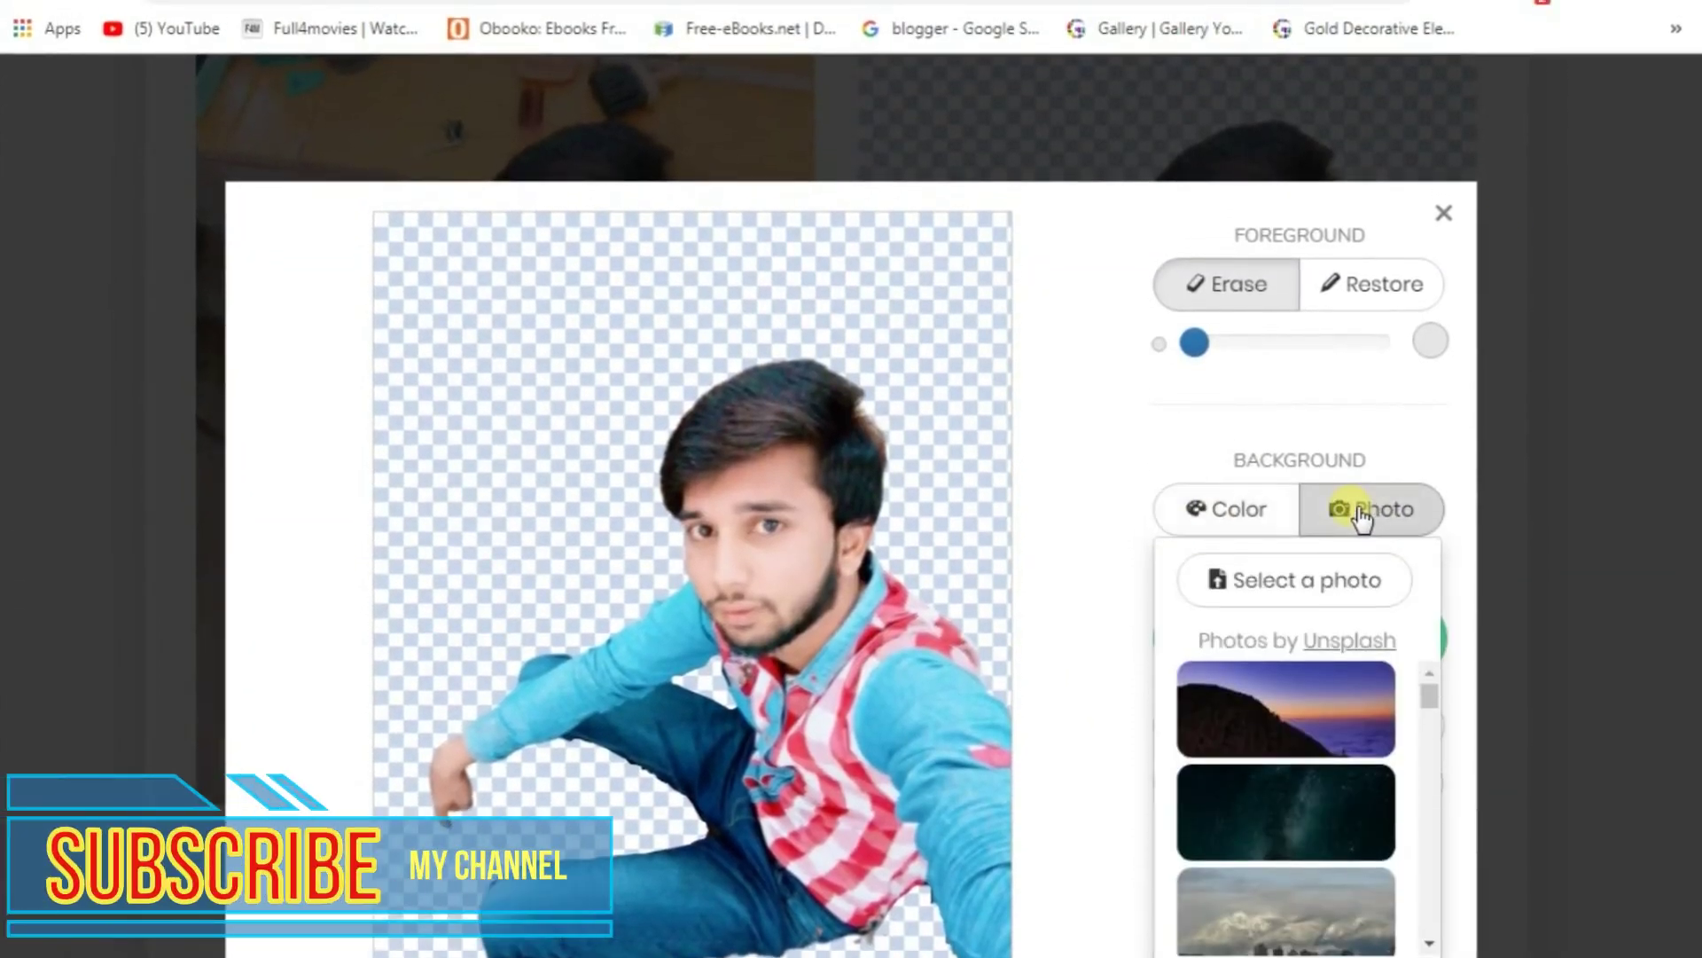
scroll(1294, 727, down, 3)
scroll(1312, 824, down, 2)
scroll(1295, 798, up, 1)
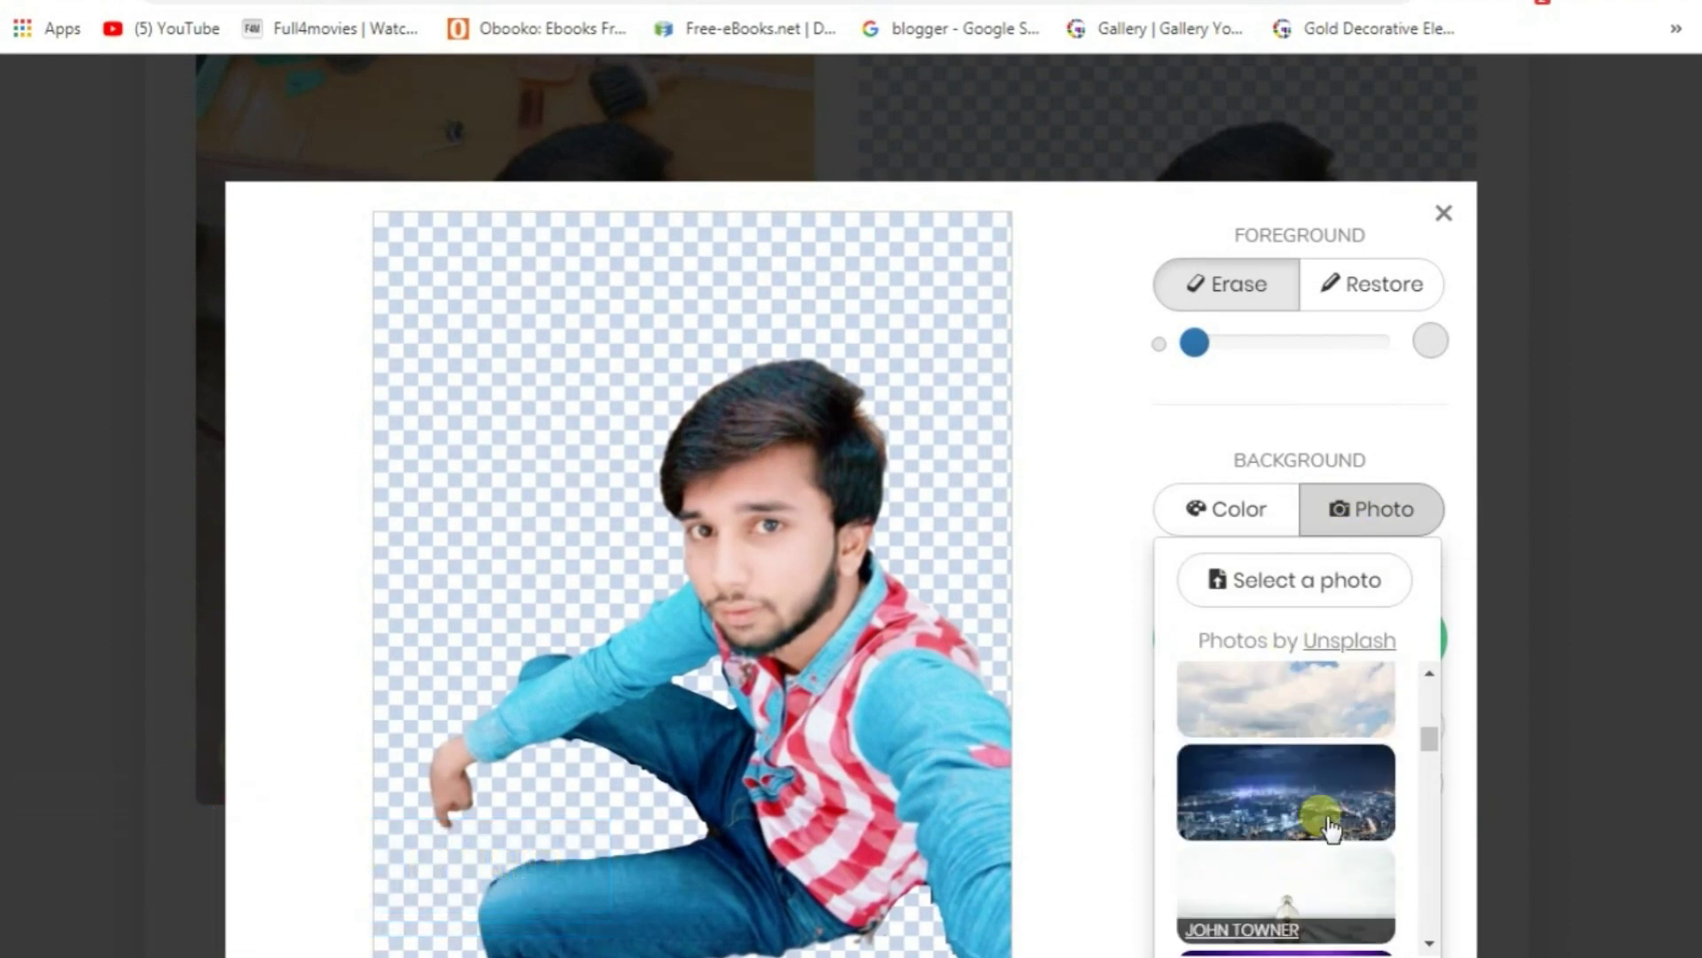
click(1291, 808)
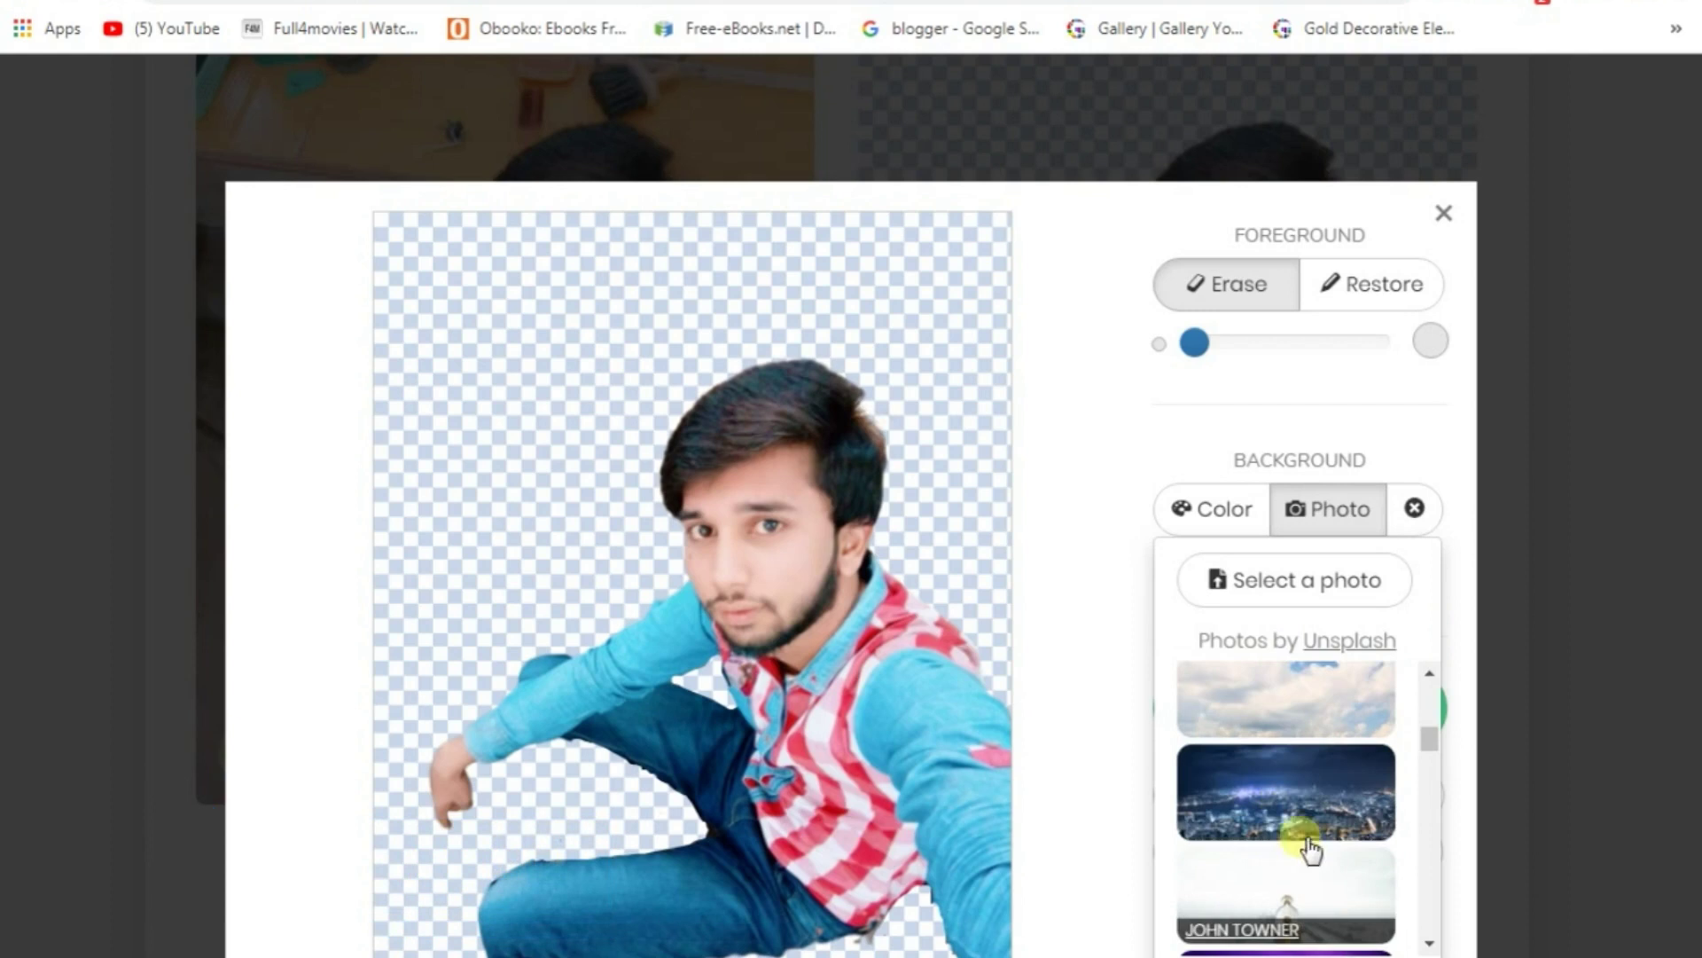
Try the city skyline photo instead and browse further down the Unsplash list.
scroll(1335, 864, down, 2)
scroll(1335, 864, down, 2)
click(1306, 894)
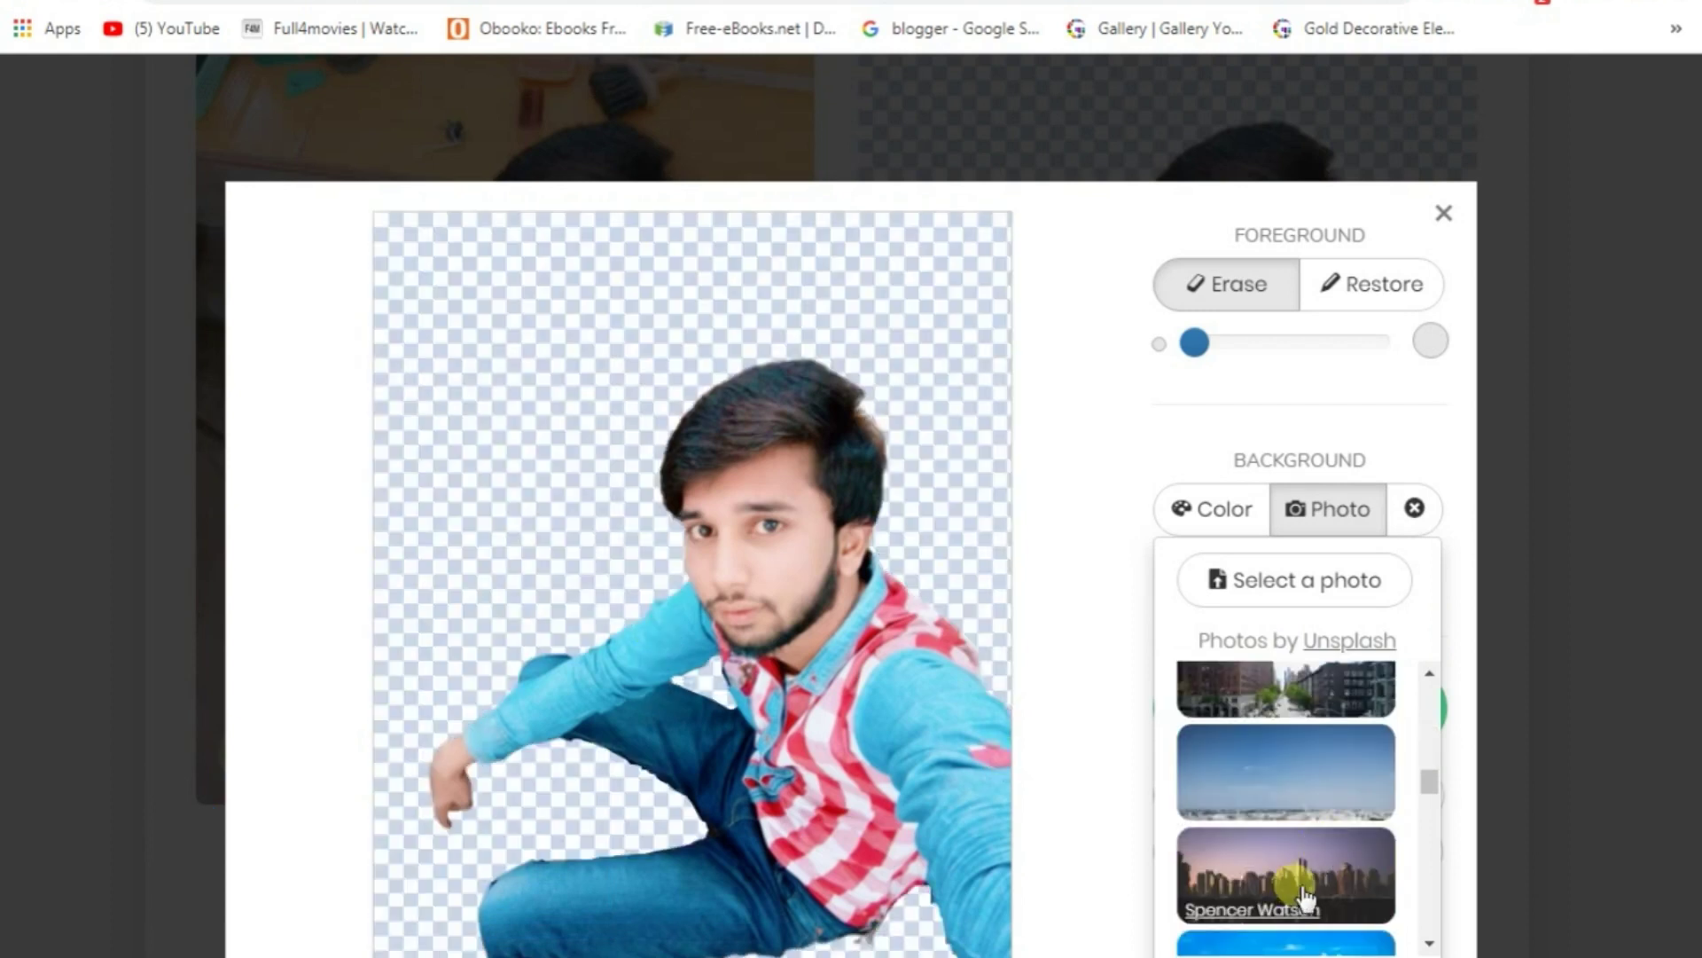
scroll(1316, 884, down, 2)
scroll(1307, 881, down, 1)
scroll(1307, 874, down, 1)
scroll(1315, 863, down, 1)
scroll(1335, 876, down, 1)
scroll(1331, 874, down, 1)
scroll(1332, 873, down, 2)
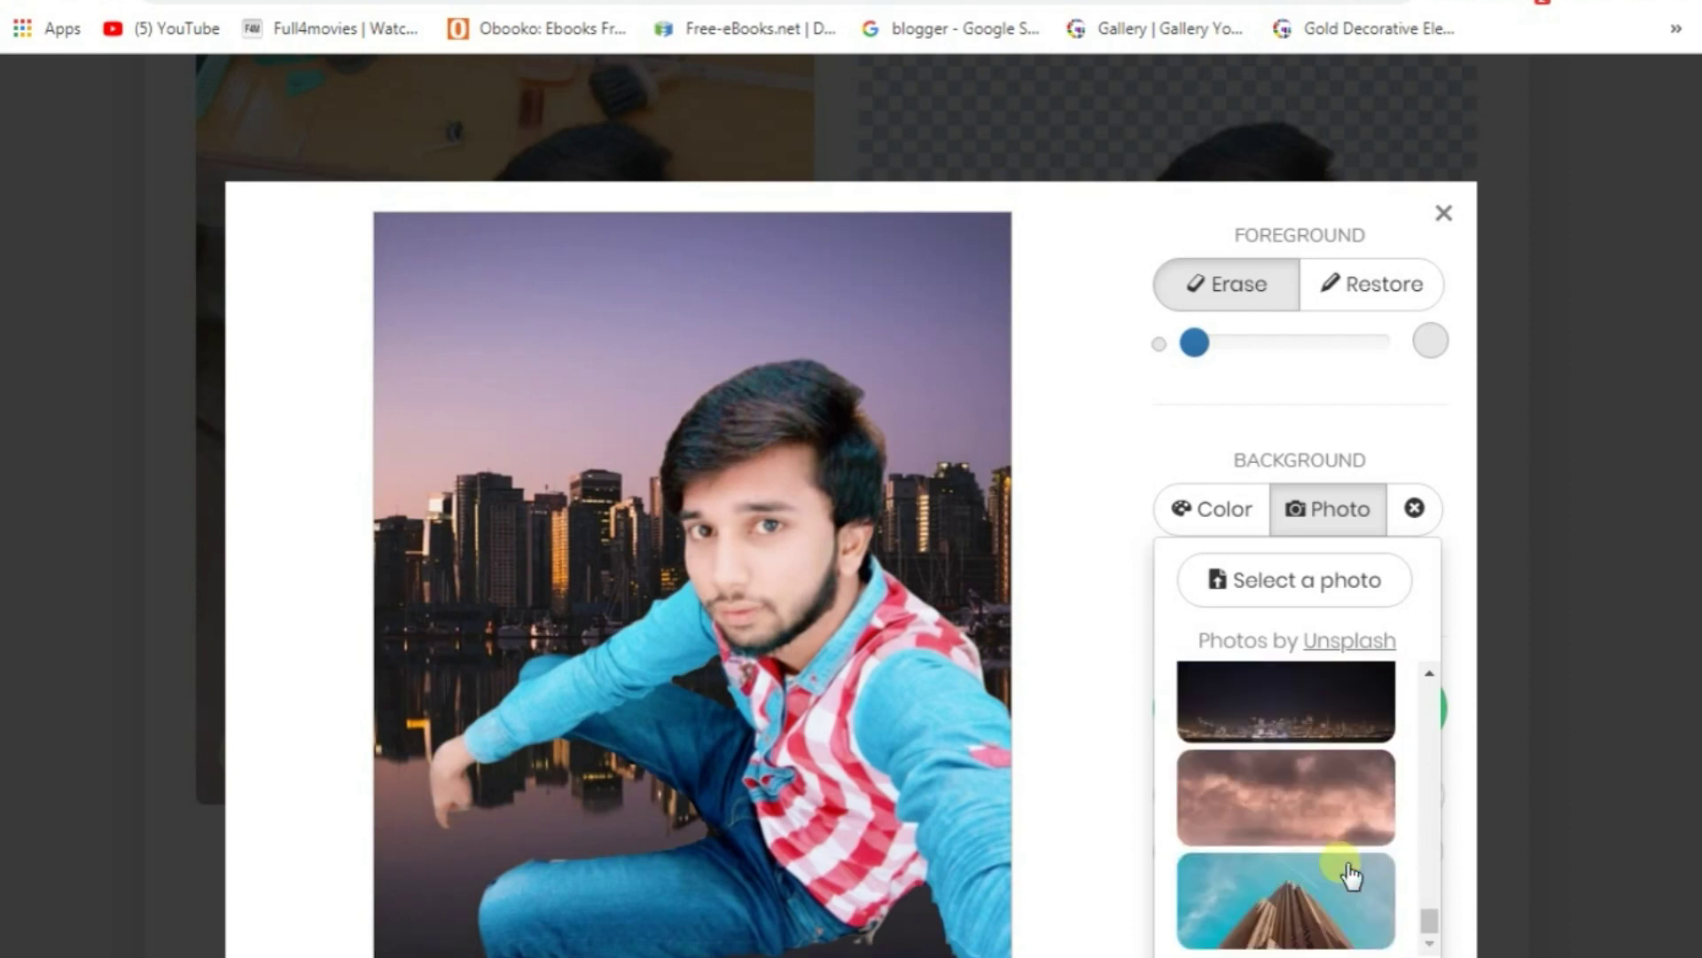
scroll(1352, 807, up, 1)
Reapply the dark night city photo and browse the Unsplash list for the starry Milky Way shot.
click(1280, 812)
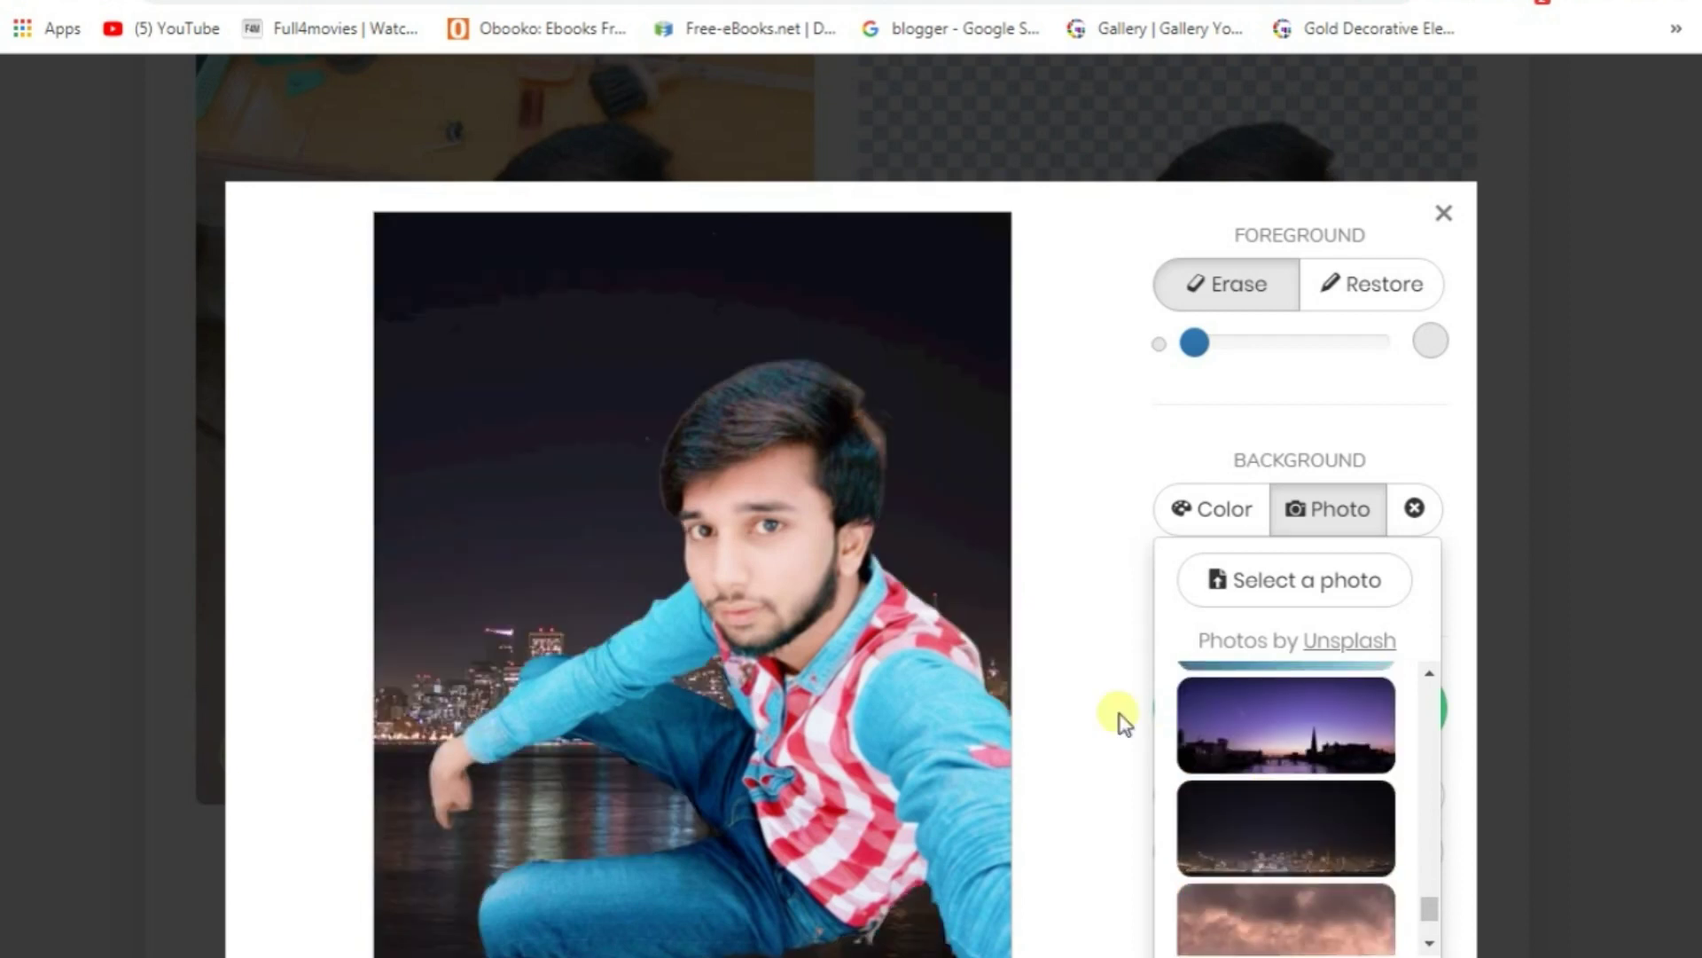
scroll(1352, 869, down, 1)
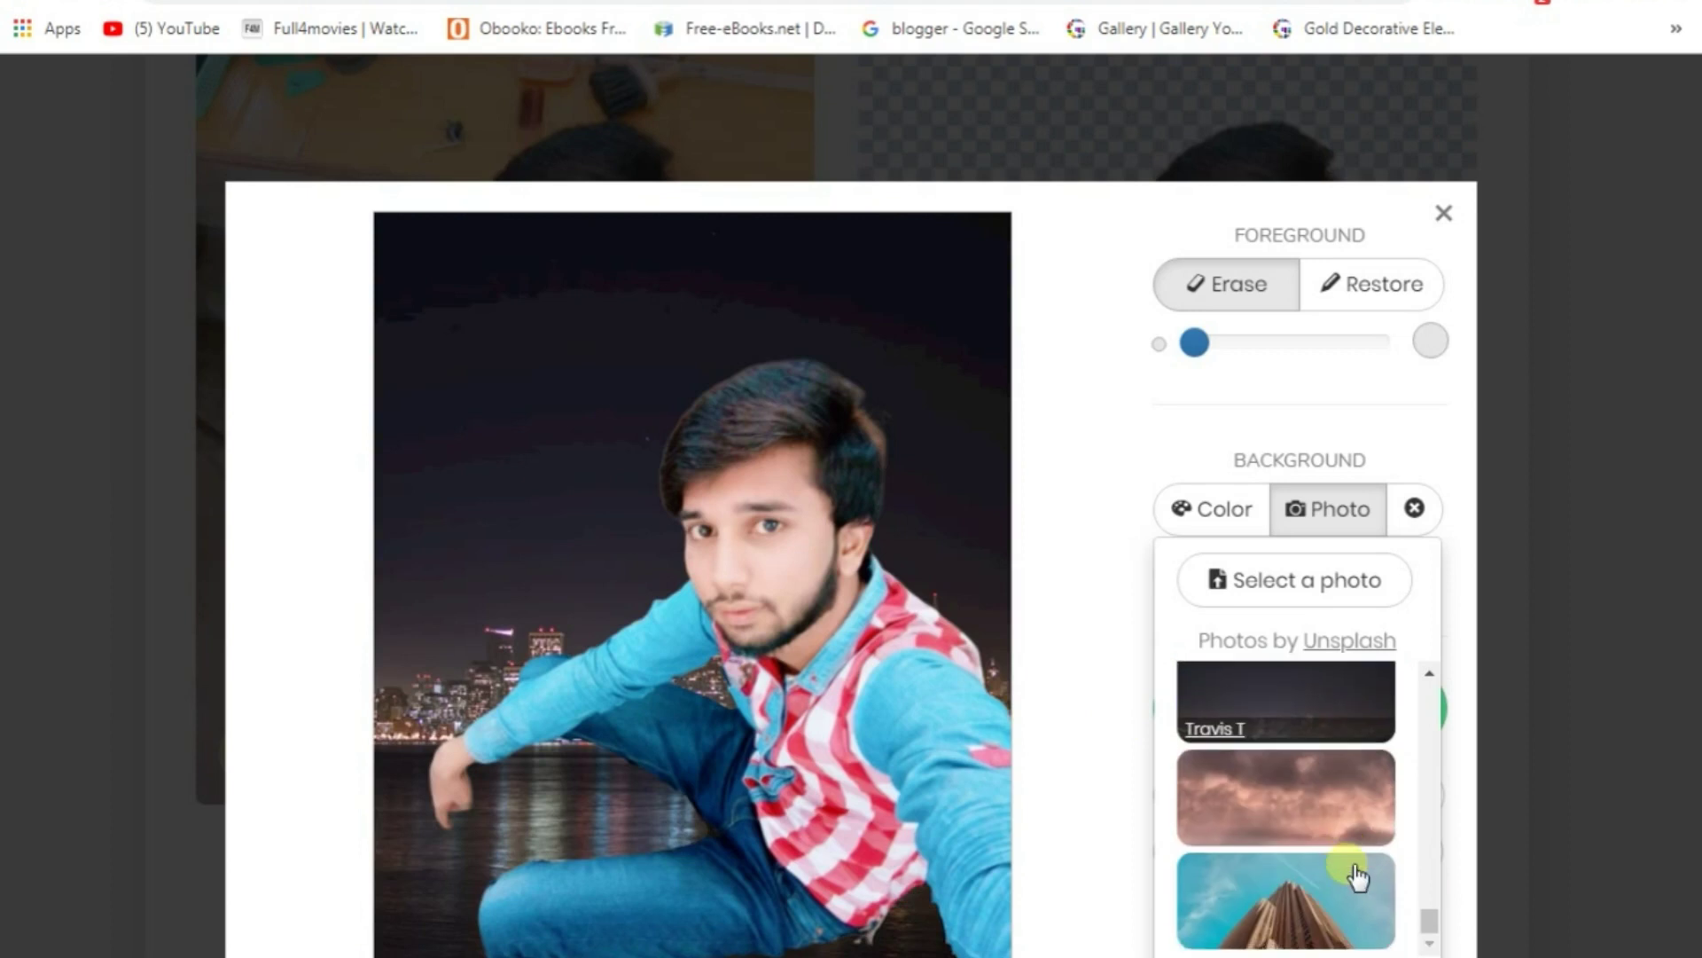
scroll(1344, 825, down, 3)
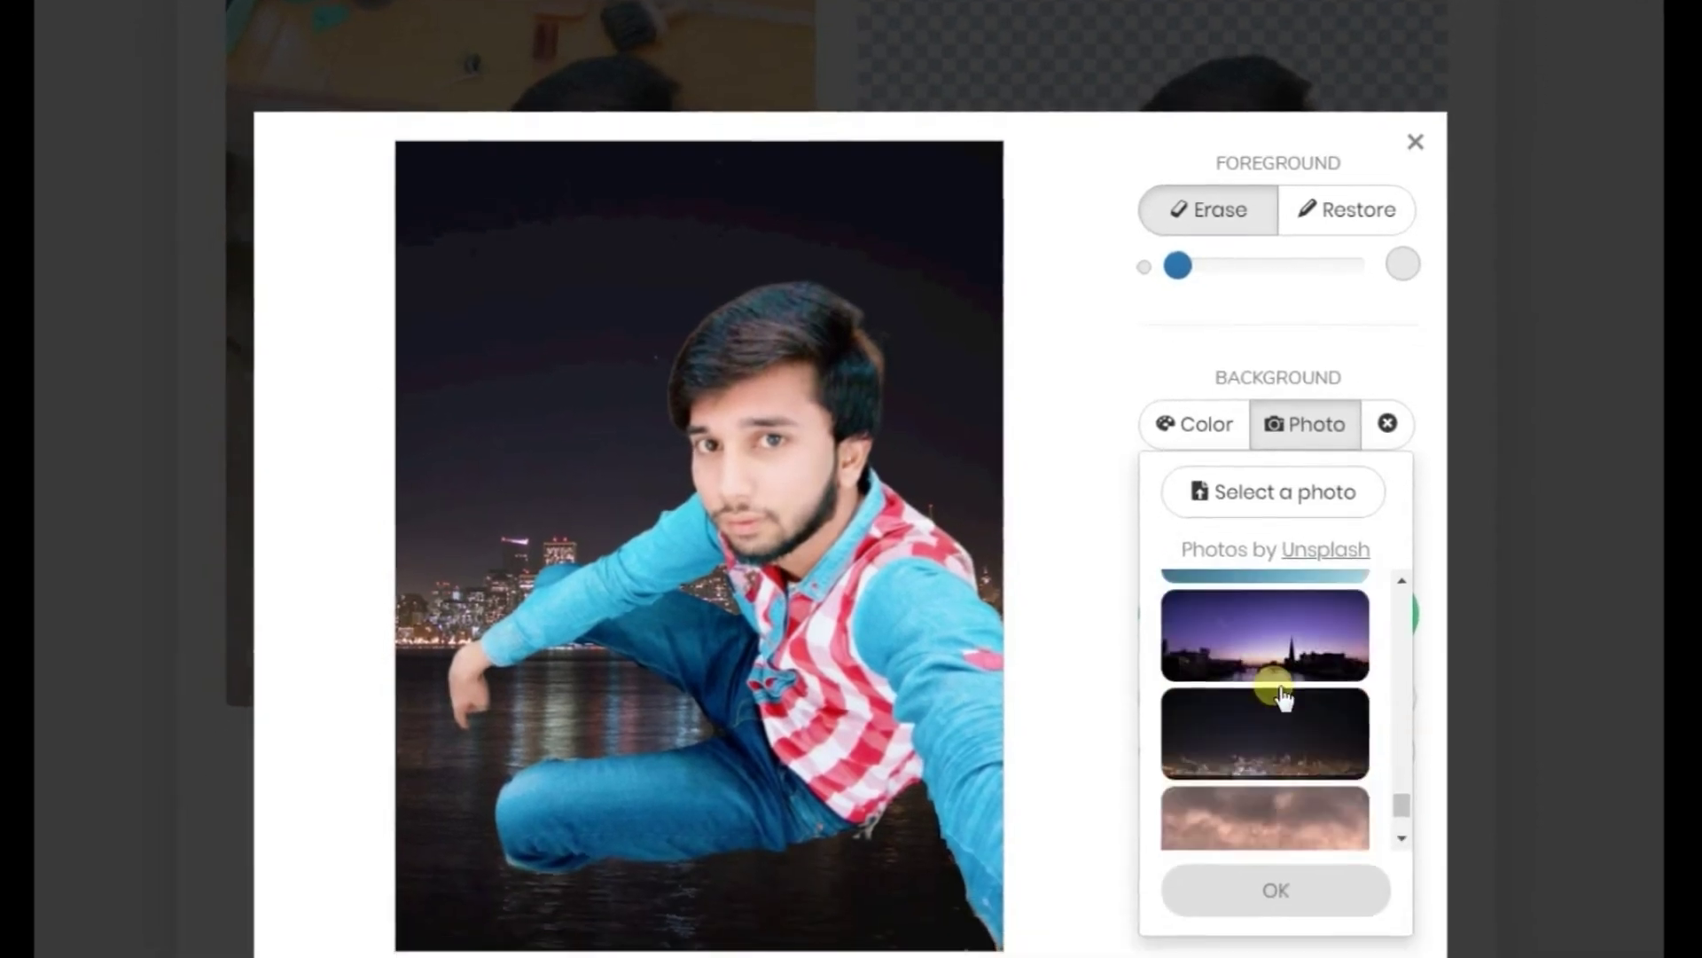
scroll(1330, 727, down, 2)
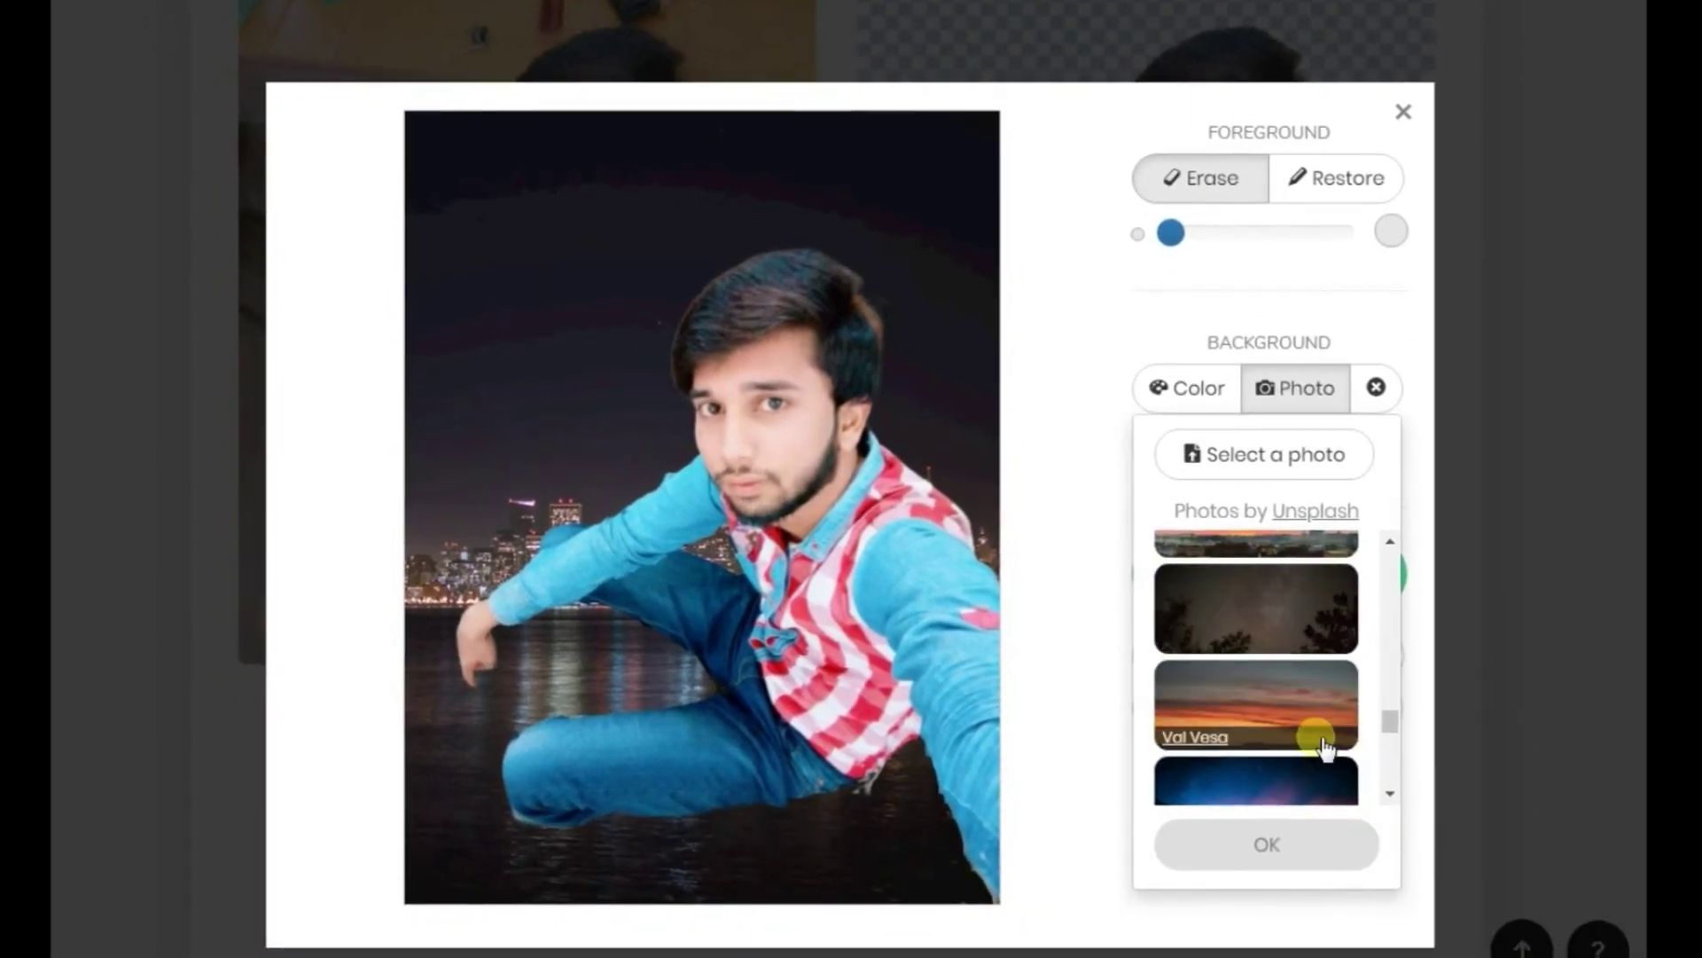
scroll(1318, 745, up, 2)
scroll(1321, 665, down, 1)
scroll(1317, 696, up, 2)
scroll(1319, 709, up, 1)
scroll(1319, 709, up, 2)
scroll(1321, 711, up, 1)
scroll(1321, 712, up, 1)
scroll(1320, 710, up, 3)
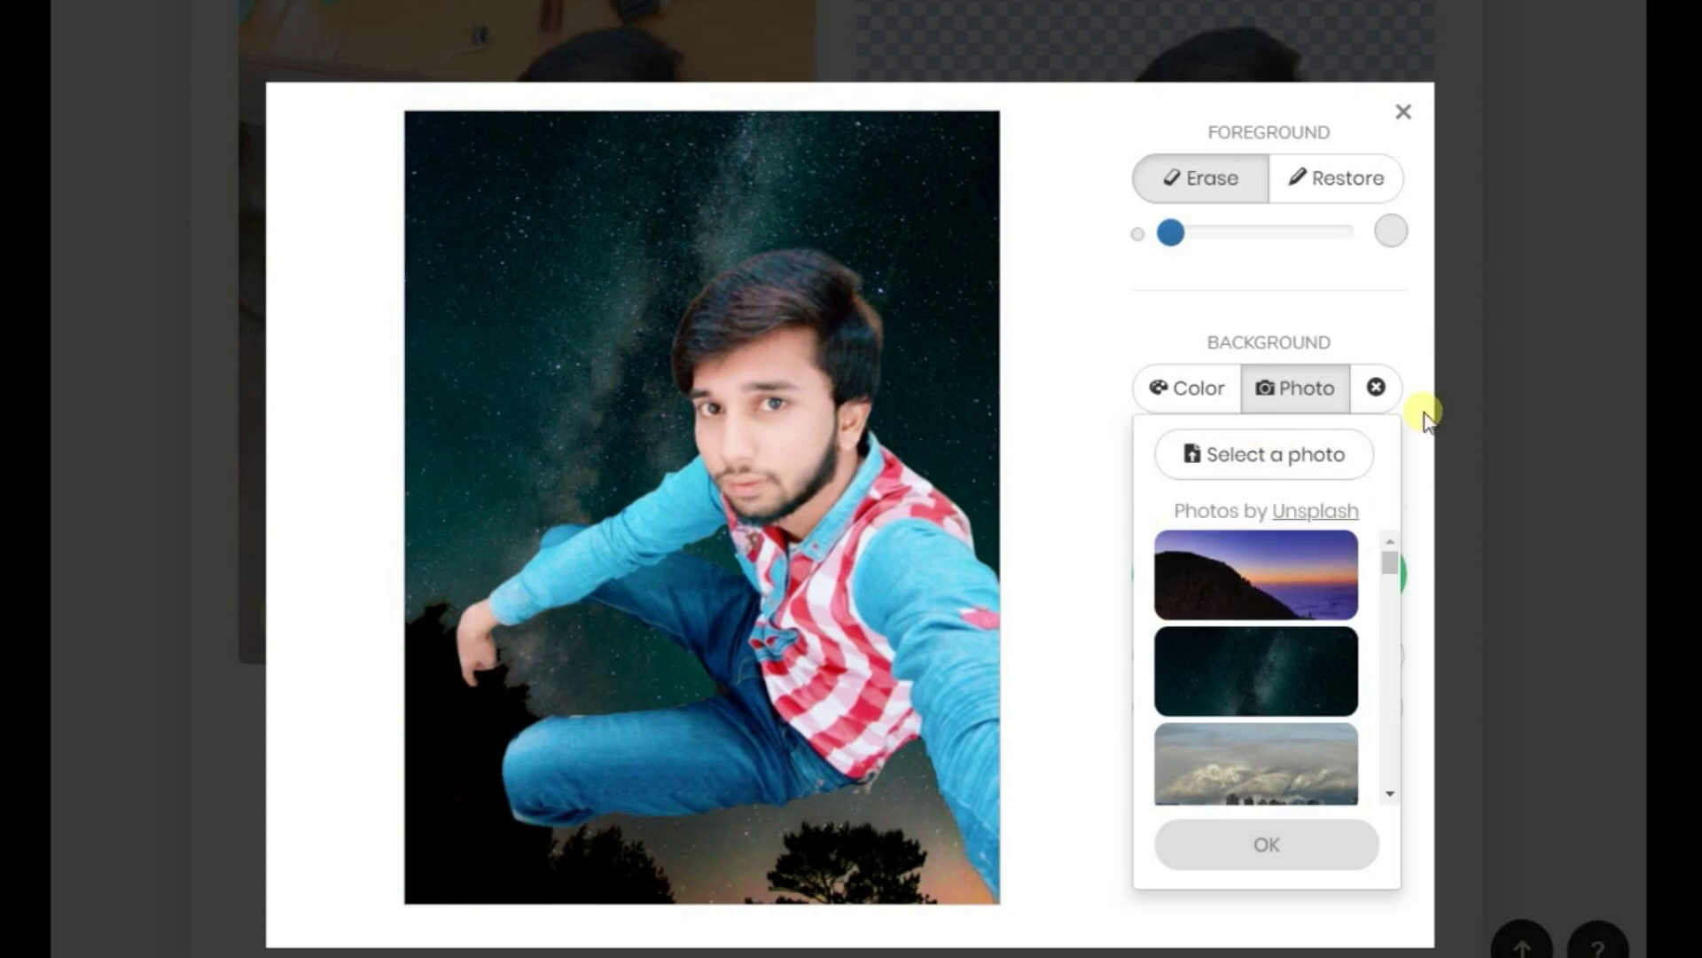
click(1319, 465)
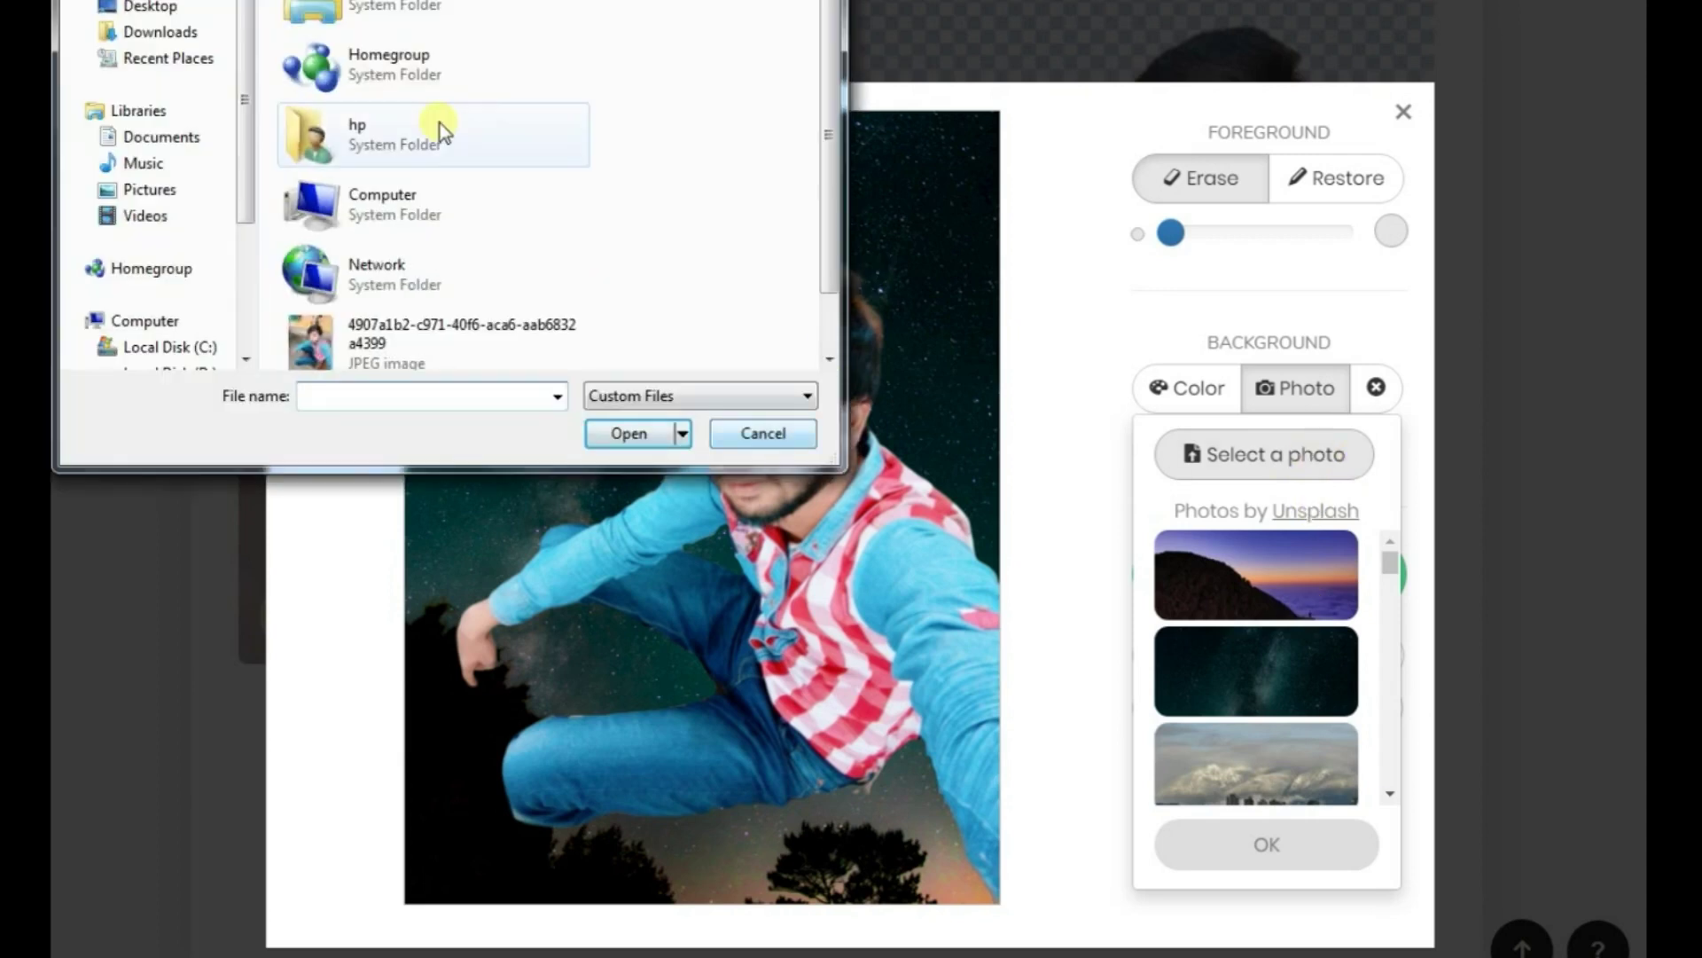
click(383, 190)
scroll(383, 191, down, 1)
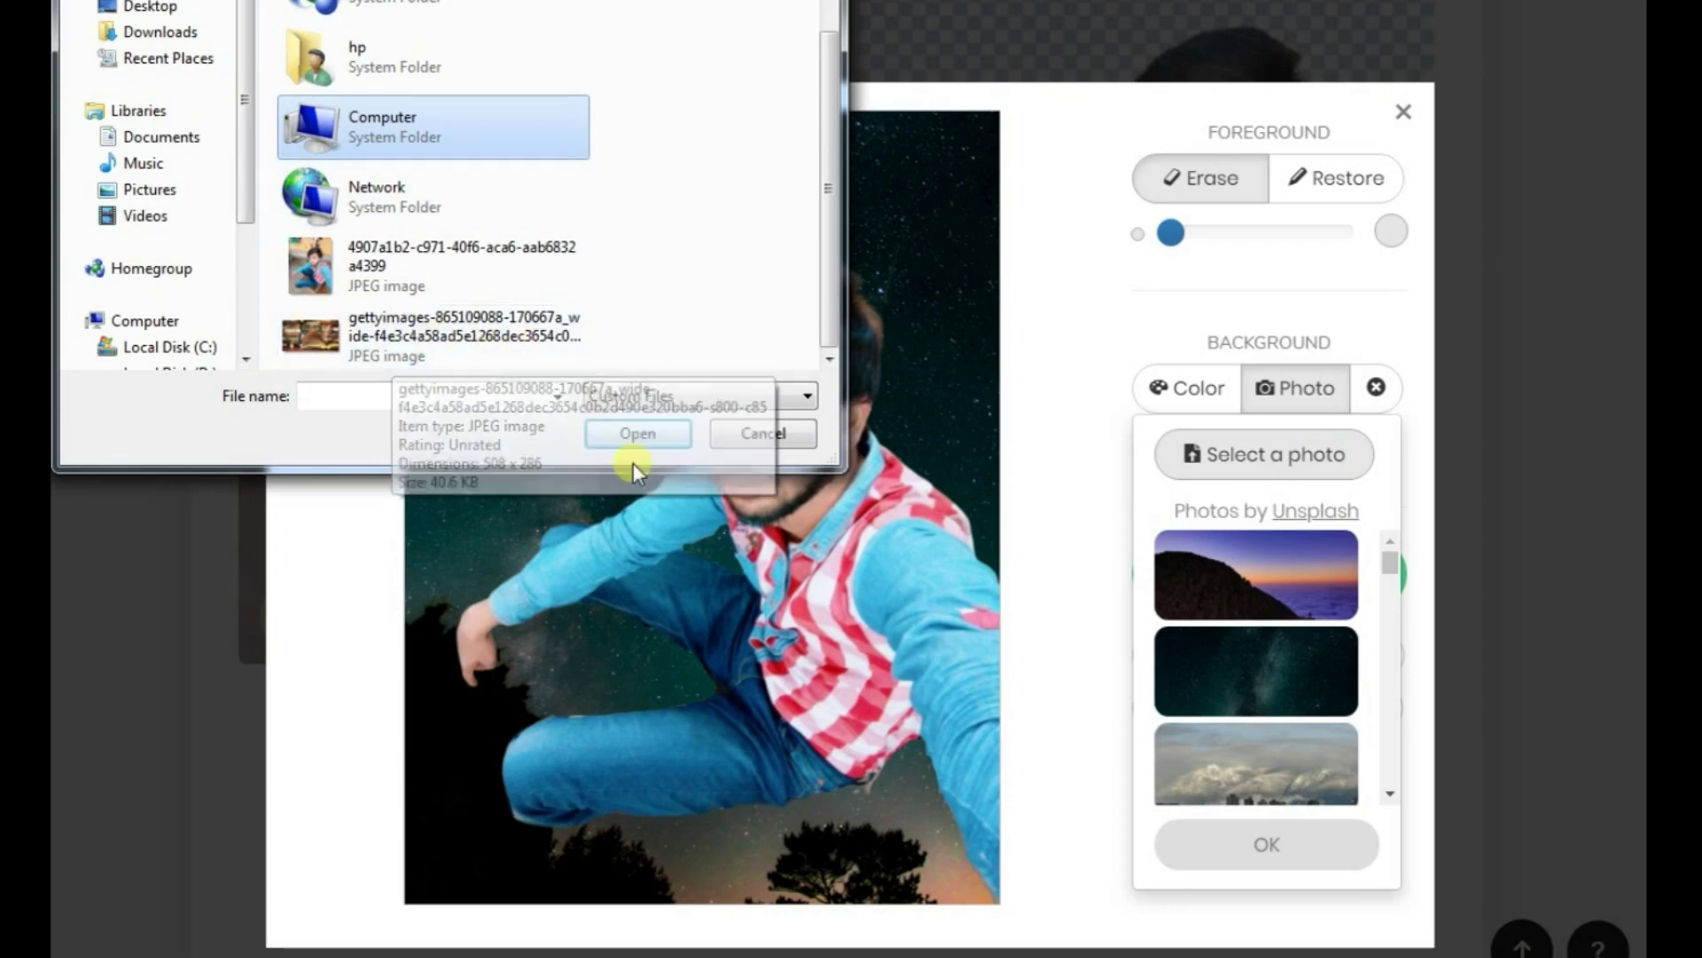
click(763, 432)
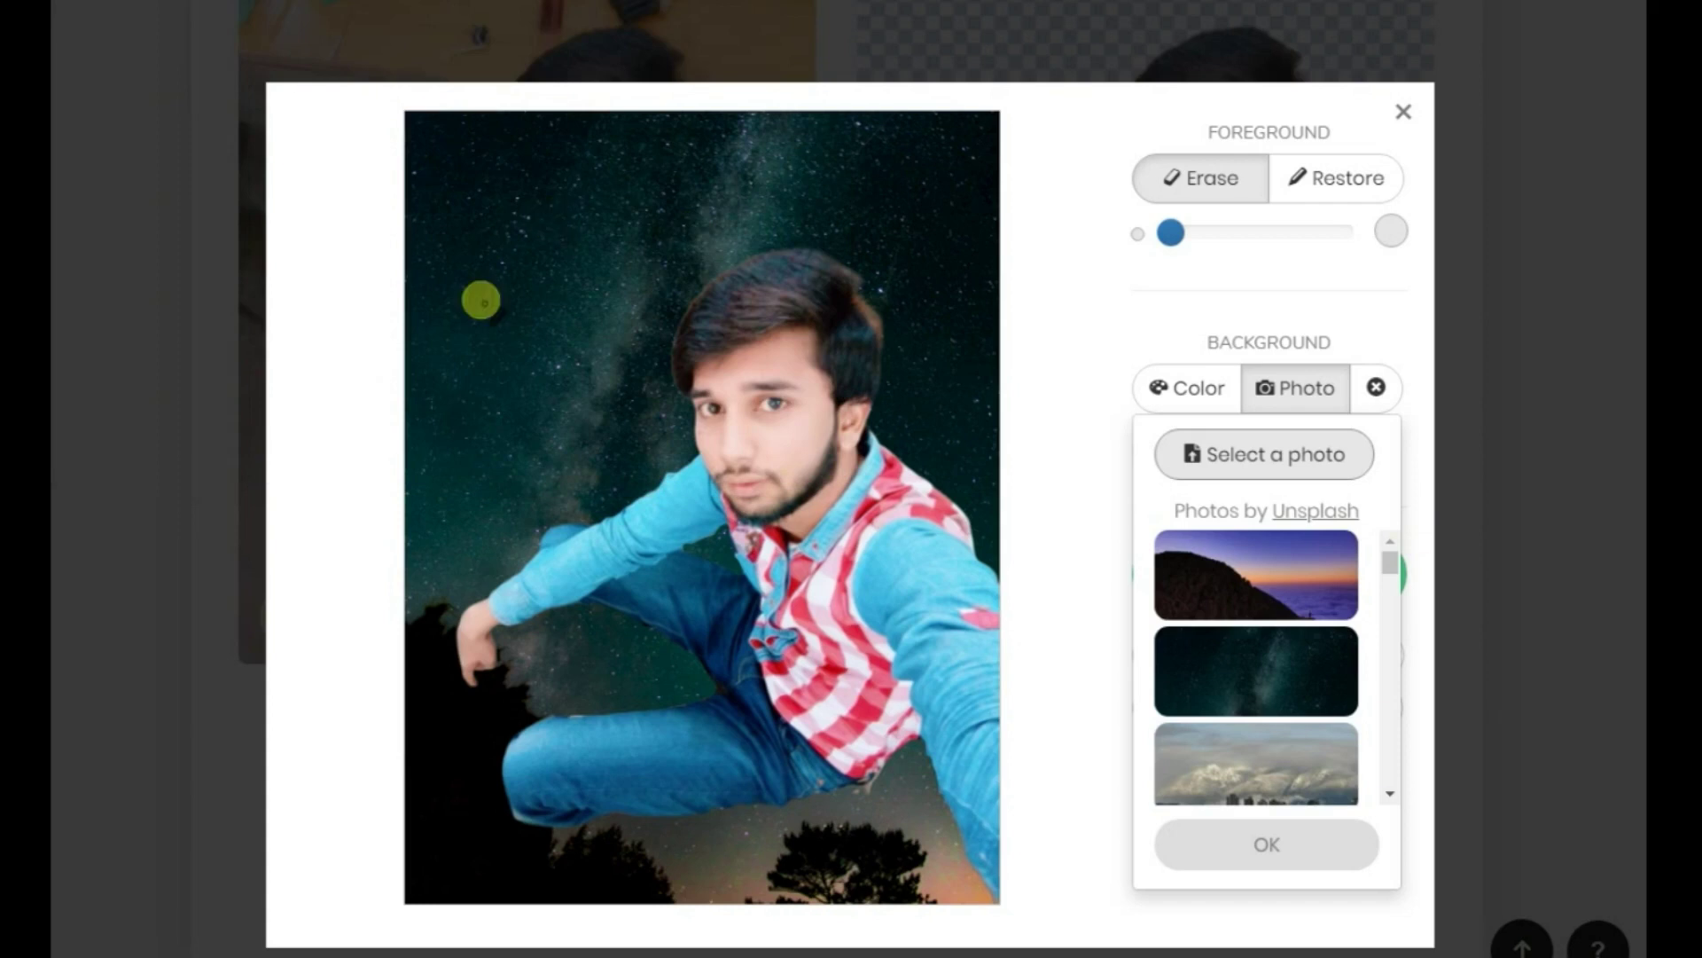
click(1268, 844)
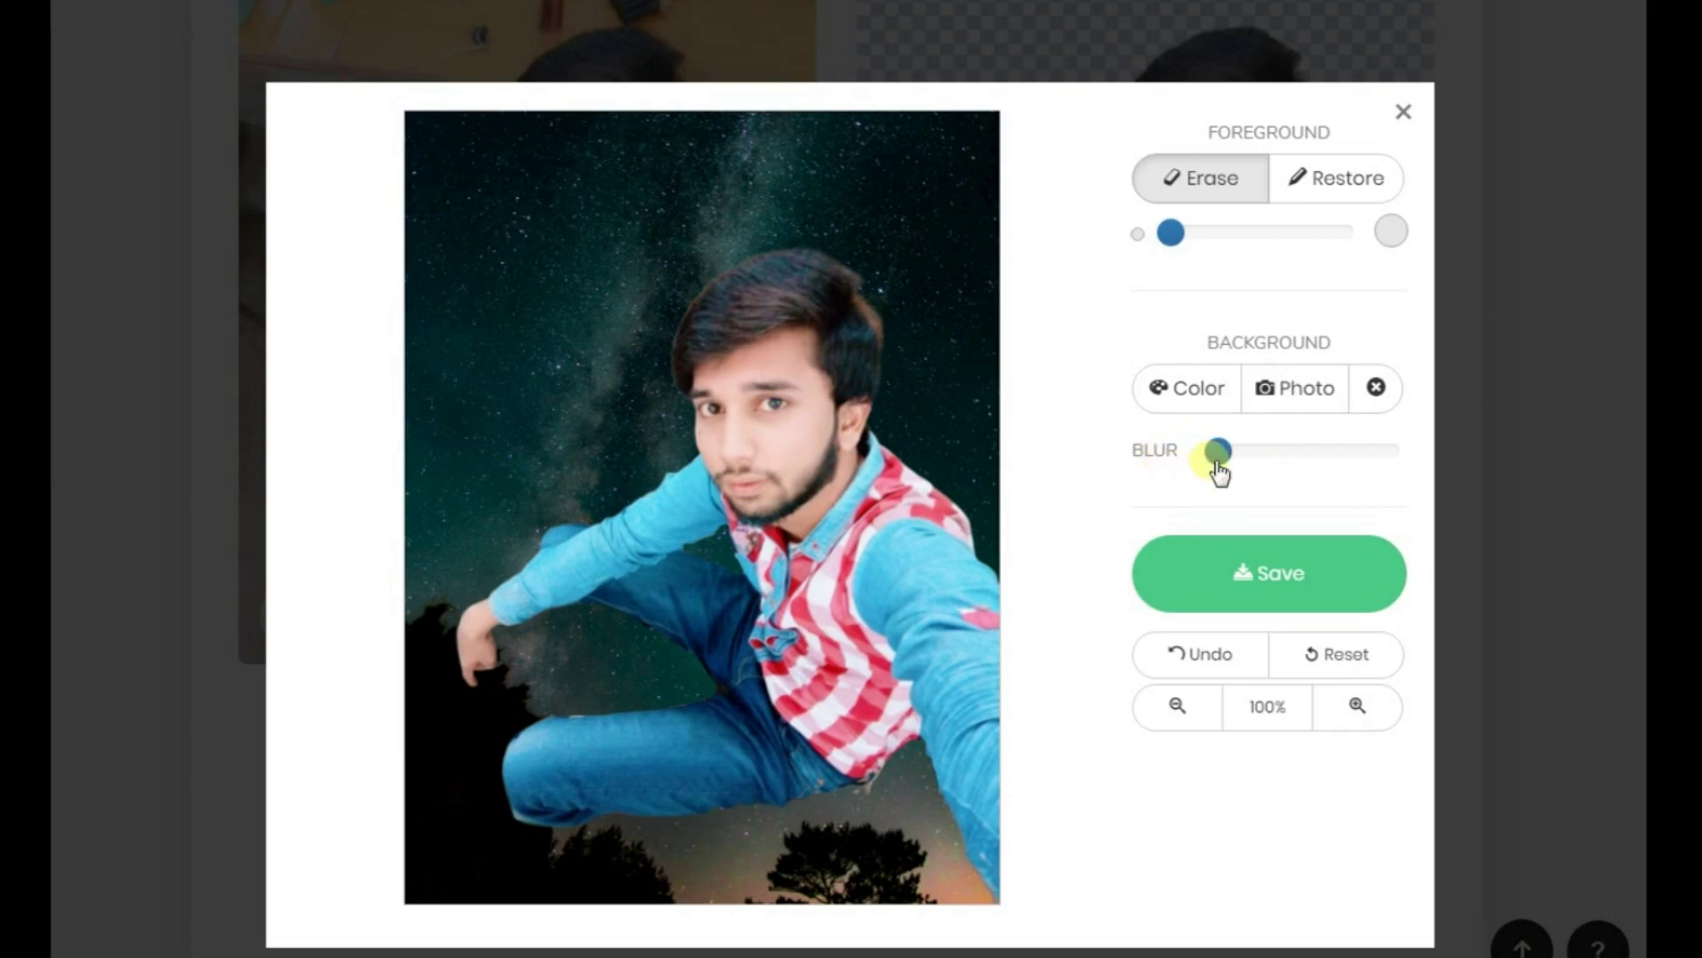
Raise the background blur slightly so the starry sky softens behind the sharp selfie.
mouse_move(1226, 463)
mouse_down()
mouse_move(1296, 463)
mouse_move(1239, 464)
mouse_move(1261, 454)
mouse_up()
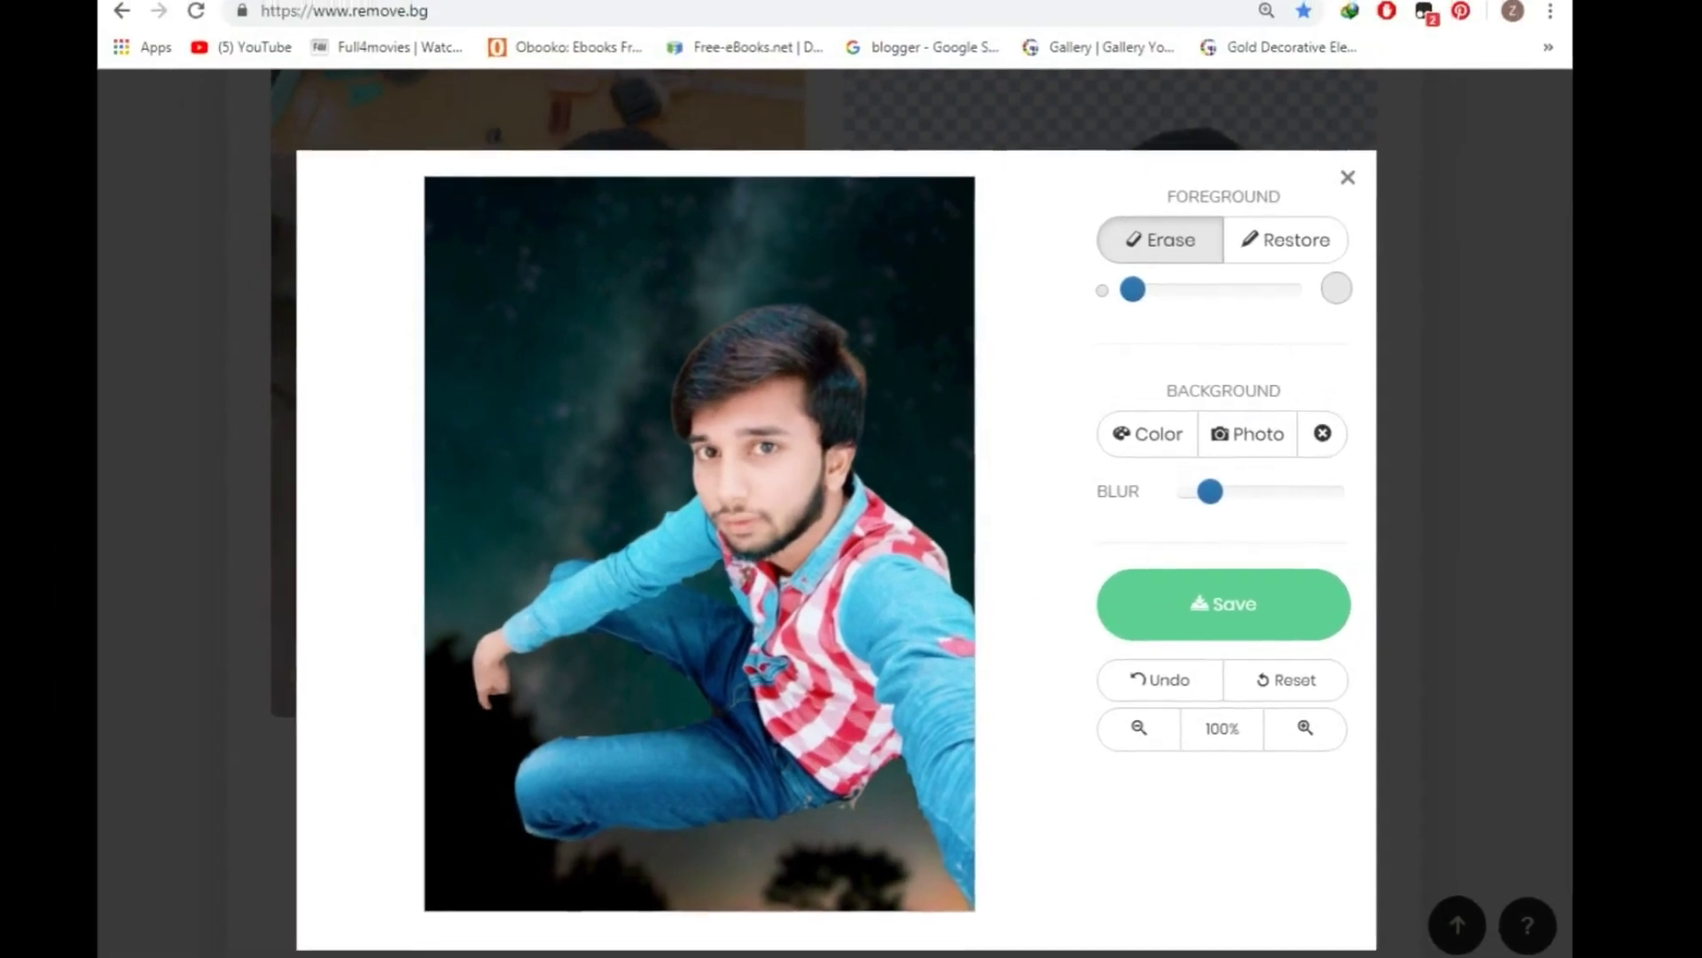
Close the background editor and return to the top of the remove.bg page.
scroll(908, 631, up, 4)
scroll(907, 631, down, 3)
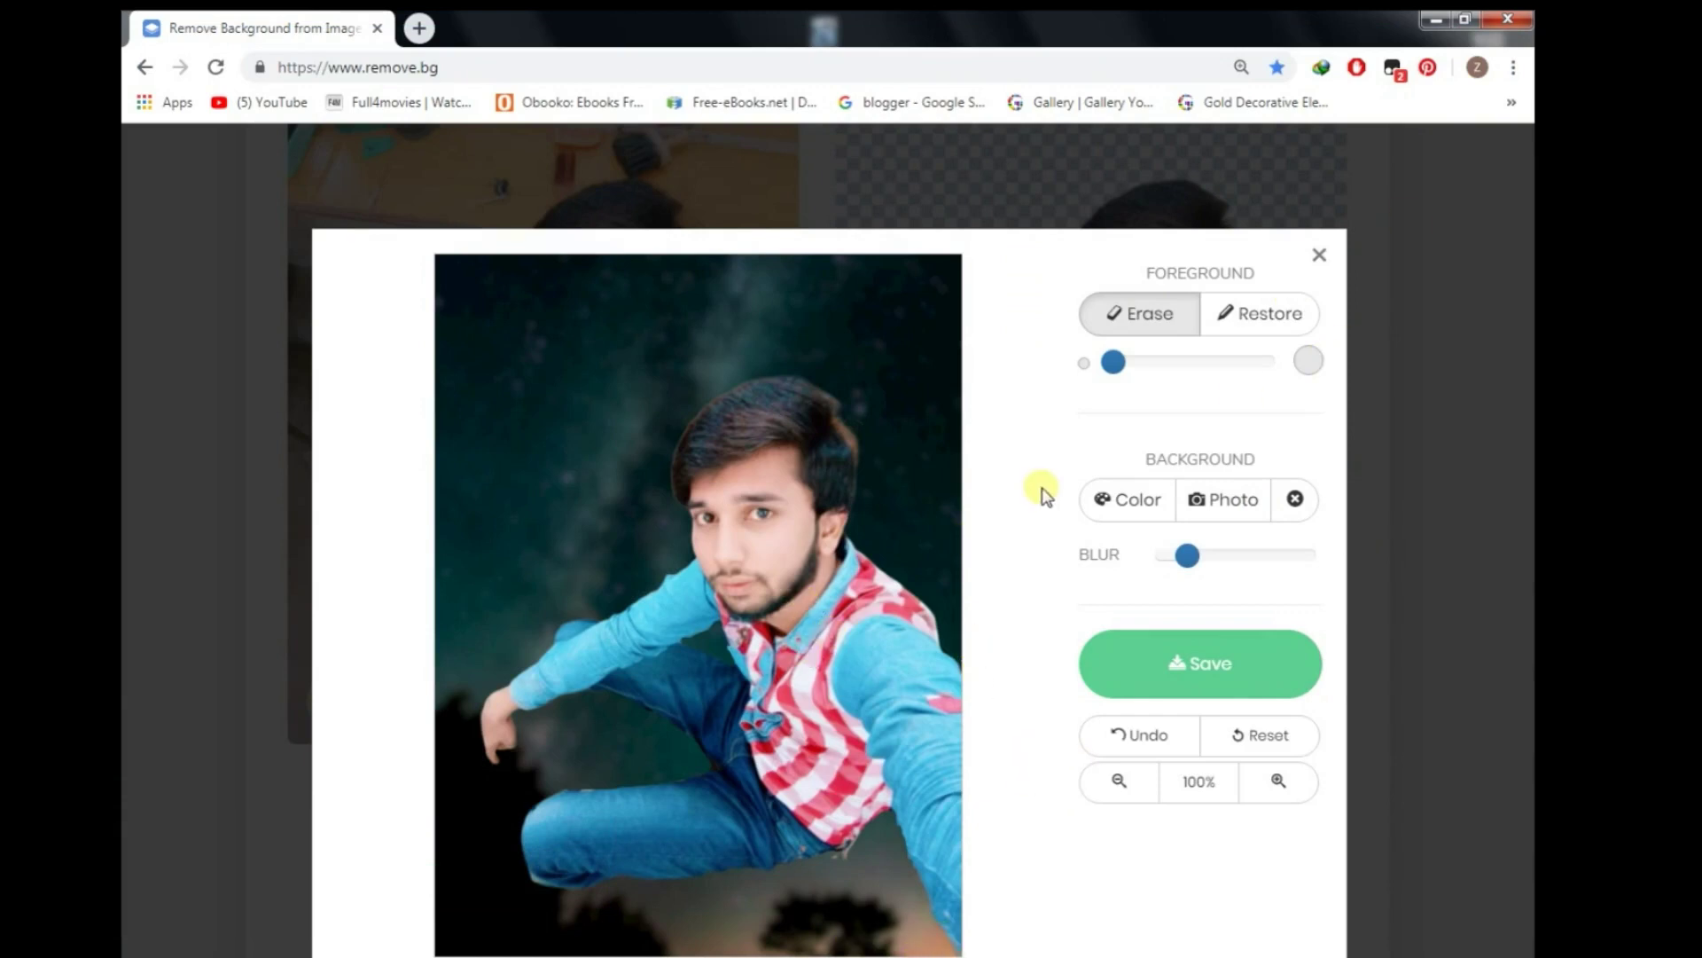
click(1319, 257)
scroll(998, 577, up, 8)
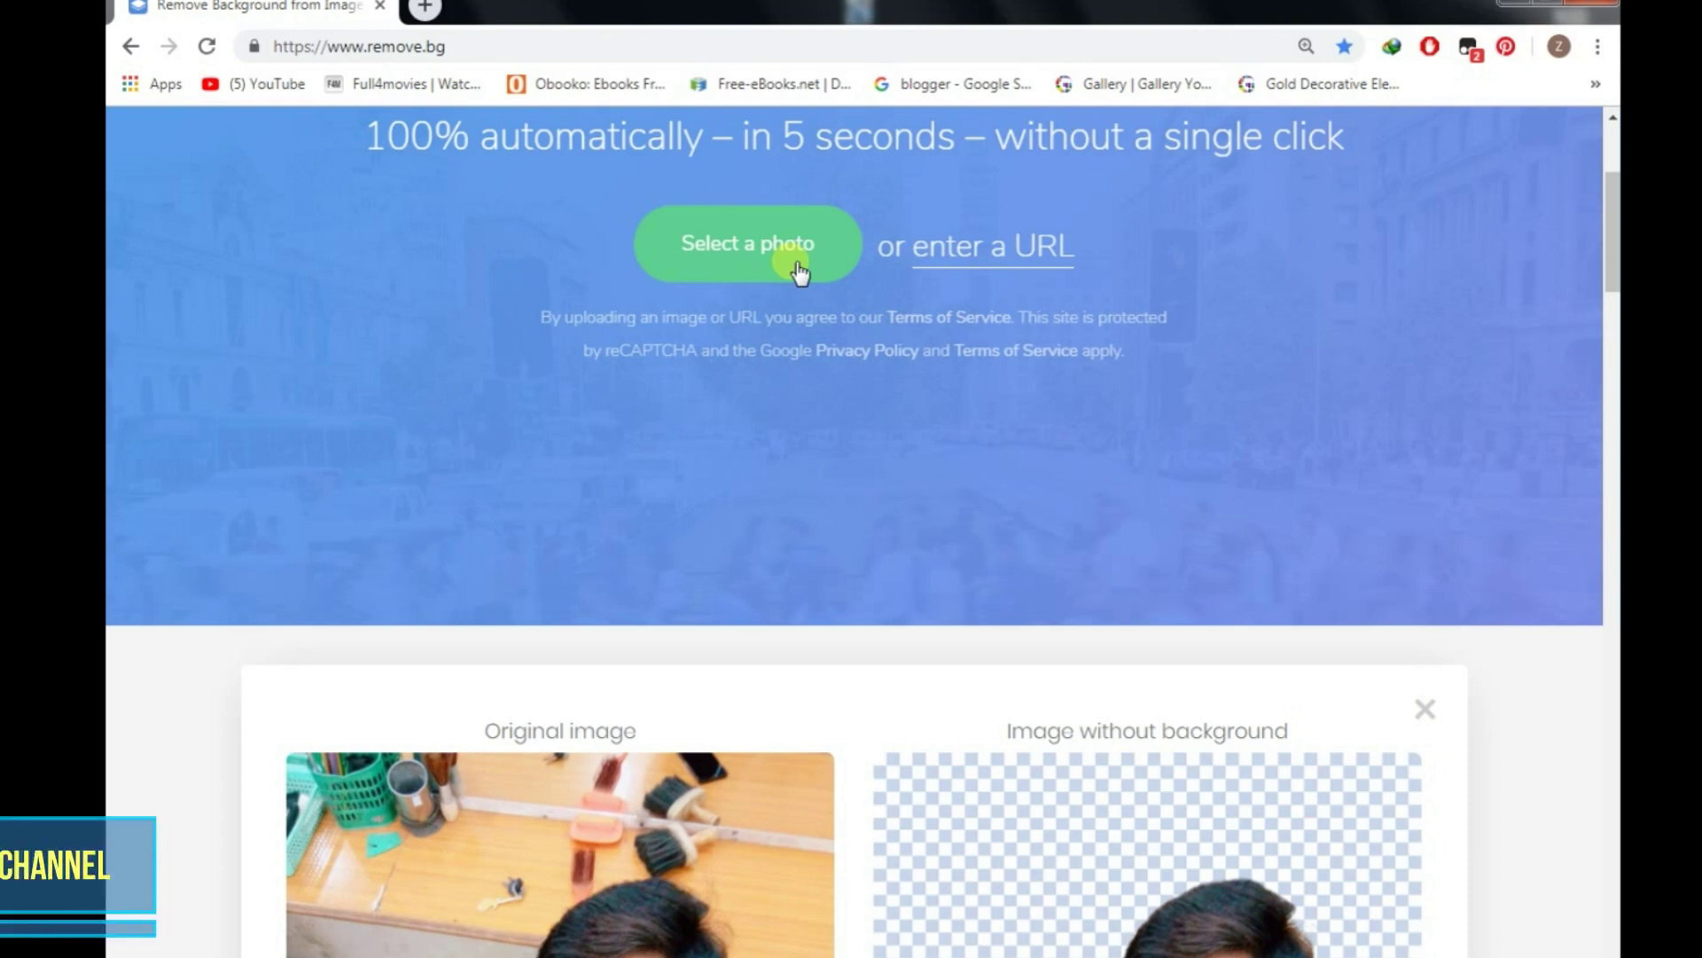
scroll(806, 298, up, 4)
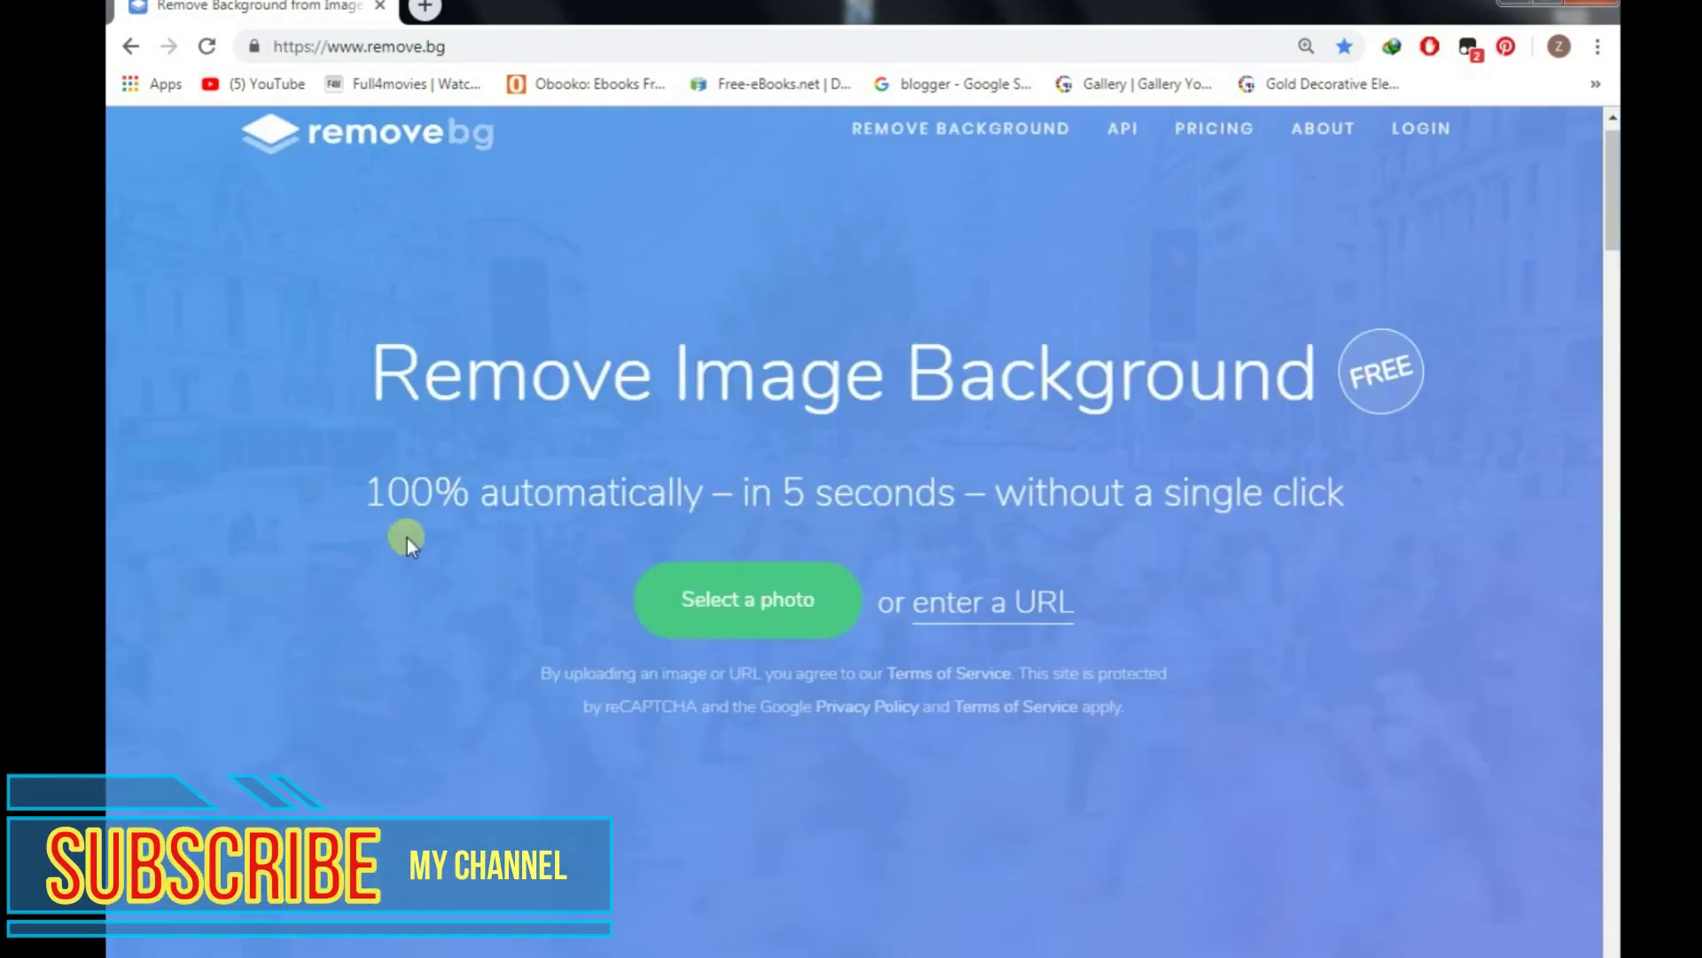